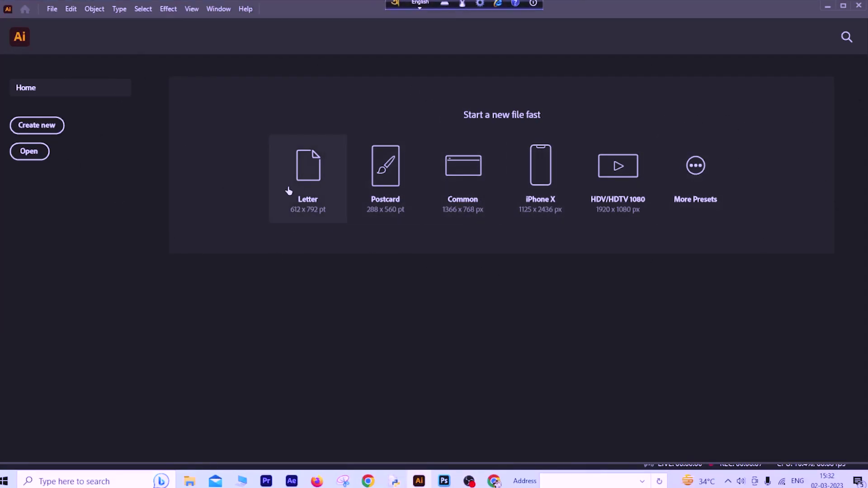
# Start a new Letter-size document at 100% zoom with the Color panel docked by Layers.
pyautogui.click(280, 172)
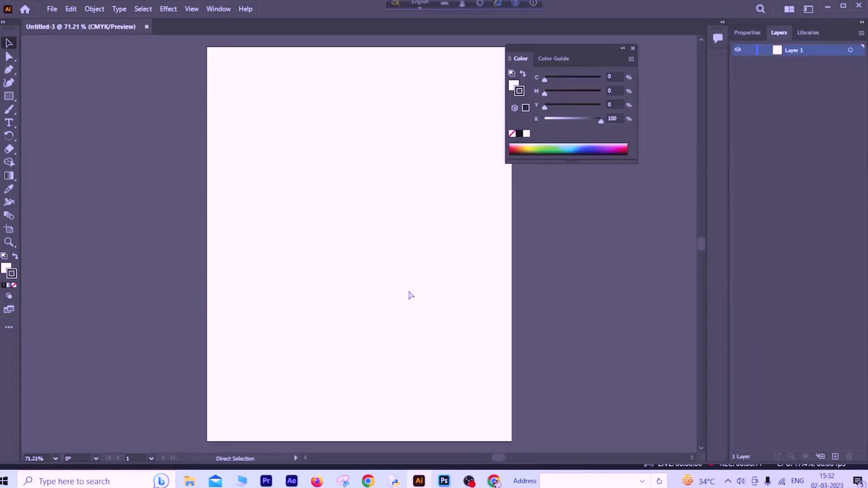
pyautogui.hotkey('ctrl', '1')
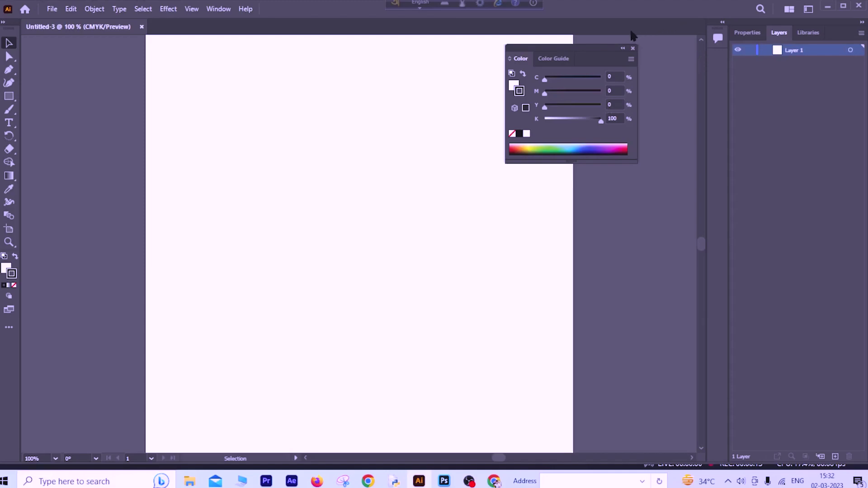
pyautogui.moveTo(586, 43); pyautogui.dragTo(854, 135)
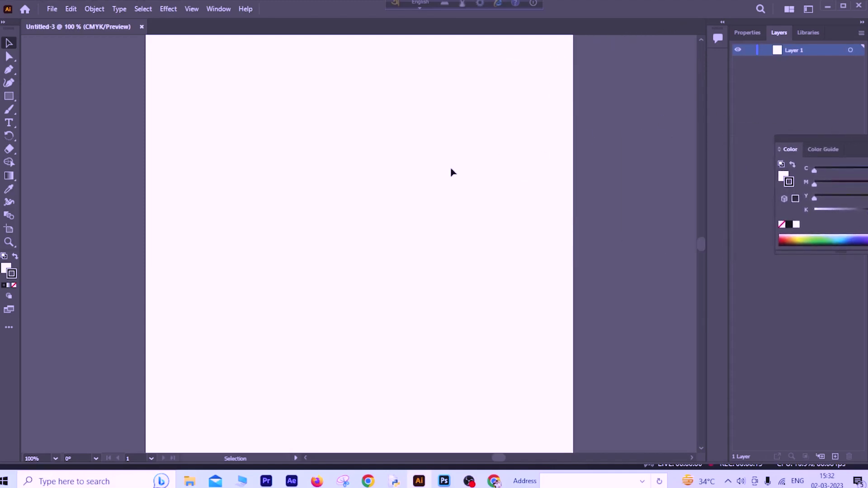
# Draw a tall narrow rectangle and Alt-drag a duplicate just to its right.
pyautogui.rightClick(8, 96)
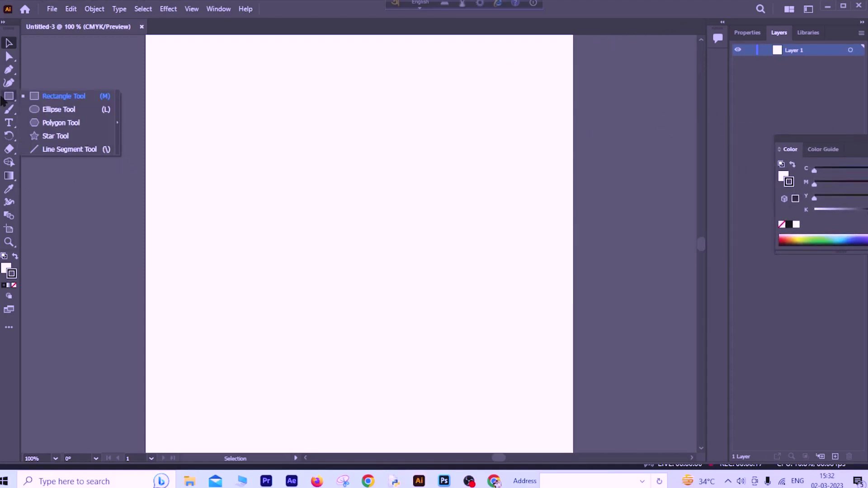
pyautogui.click(49, 99)
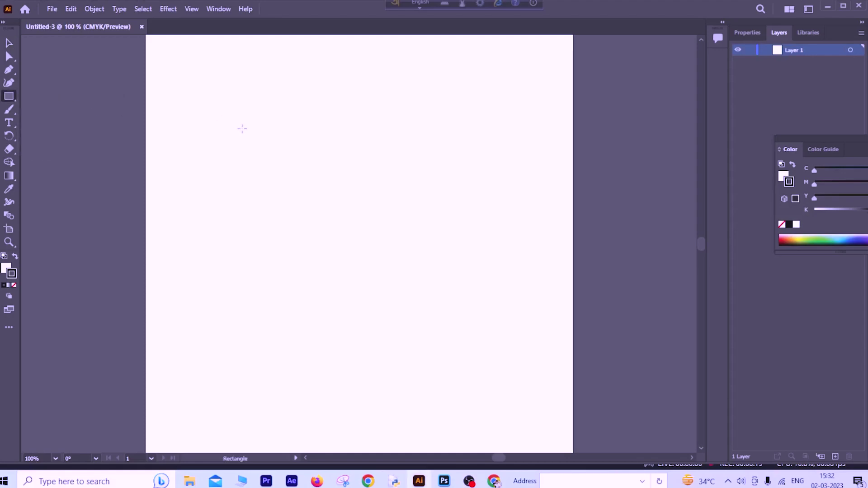
pyautogui.moveTo(242, 128); pyautogui.dragTo(277, 292)
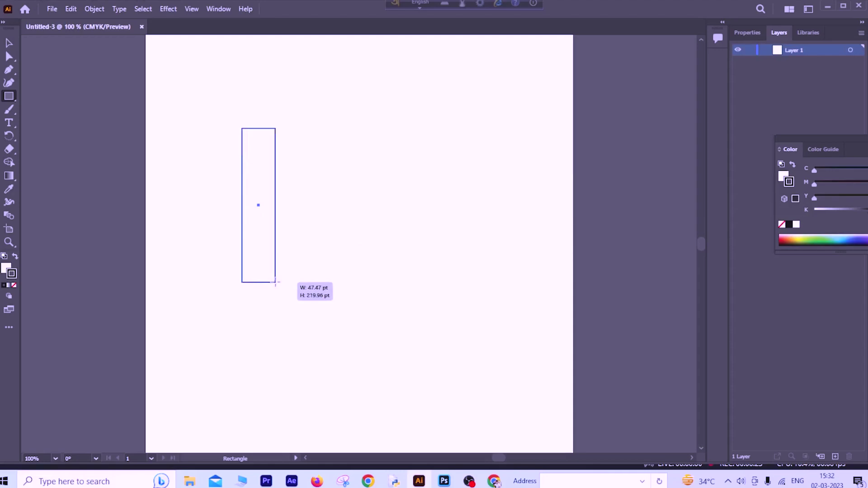
pyautogui.moveTo(276, 292); pyautogui.dragTo(275, 282)
pyautogui.click(10, 45)
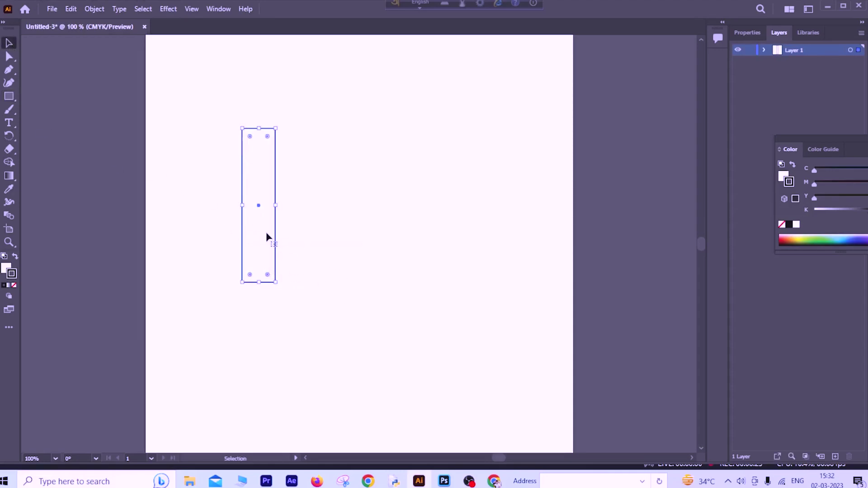
pyautogui.moveTo(264, 233)
pyautogui.mouseDown()
pyautogui.moveTo(306, 234)
pyautogui.moveTo(264, 234)
pyautogui.mouseUp()
# Rotate the right rectangle about 56° into a diagonal band across the upright bar's top.
pyautogui.click(317, 245)
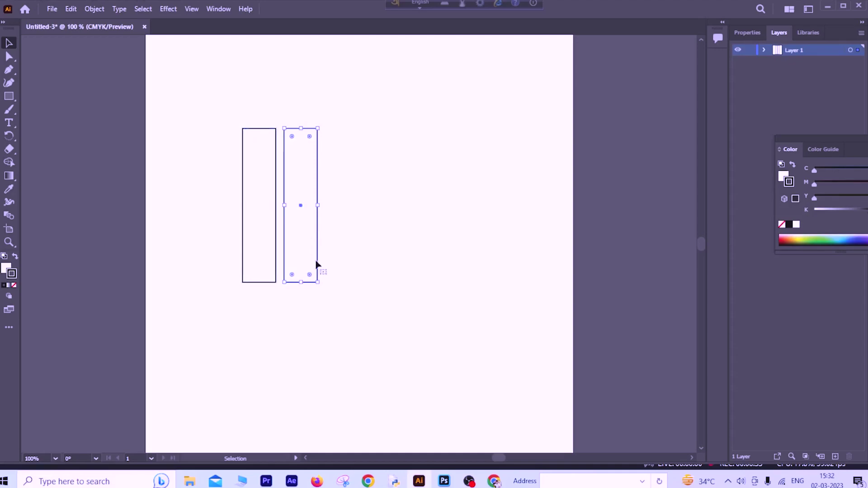
pyautogui.moveTo(321, 288)
pyautogui.mouseDown()
pyautogui.moveTo(363, 239)
pyautogui.moveTo(311, 212)
pyautogui.mouseUp()
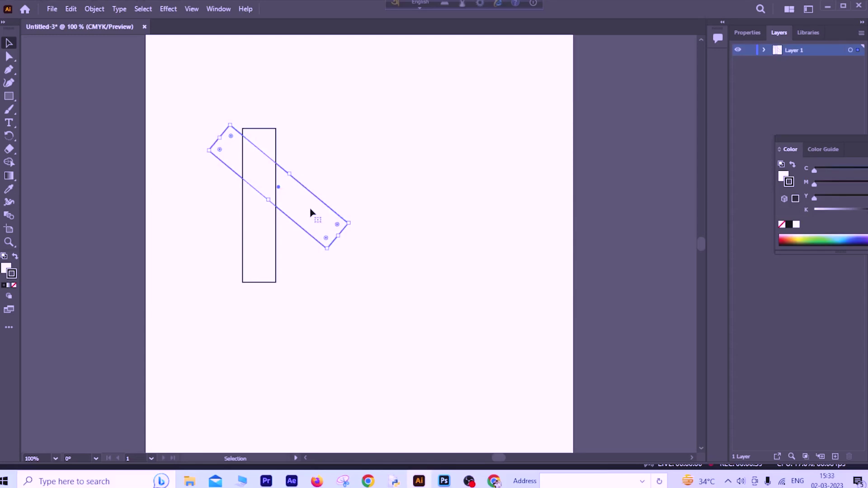
pyautogui.moveTo(311, 212); pyautogui.dragTo(310, 206)
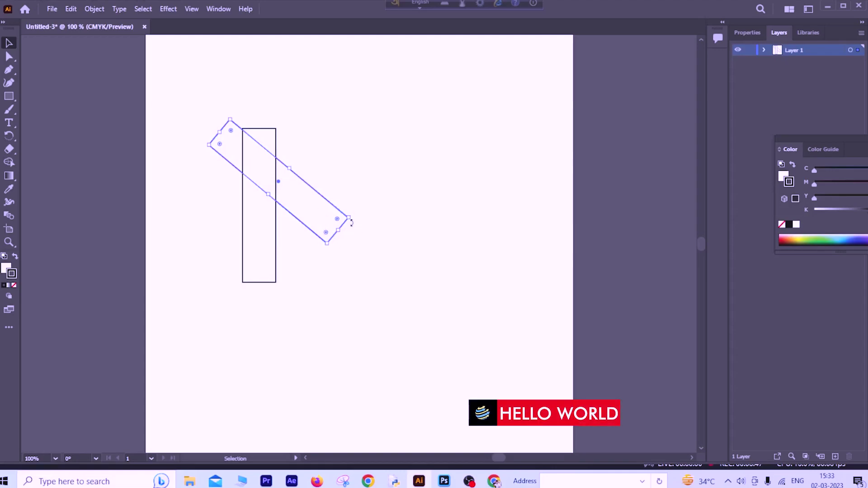
pyautogui.moveTo(353, 218); pyautogui.dragTo(353, 212)
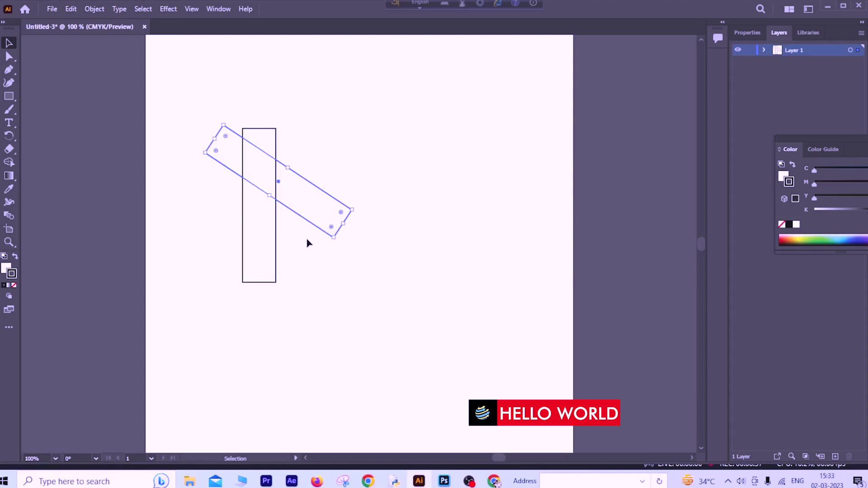
pyautogui.press('Left')
pyautogui.press('Left')
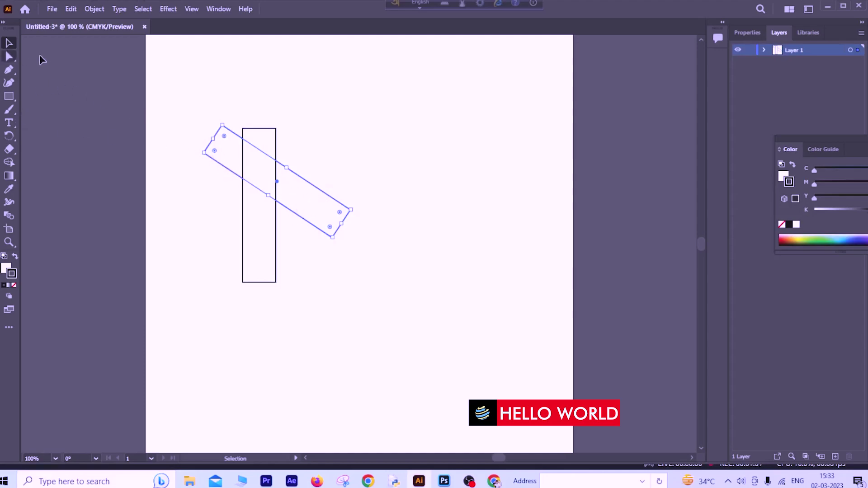
# Select both rectangles and use Shape Builder to merge the bar's top with the diagonal band.
pyautogui.click(9, 56)
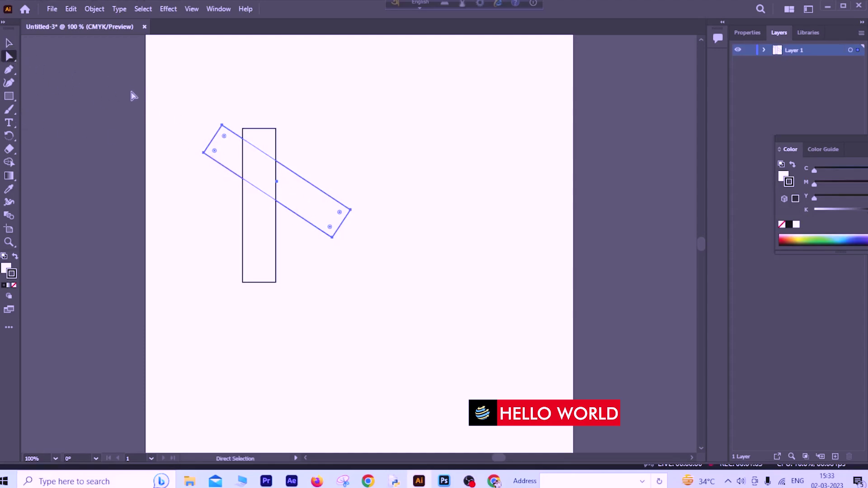
pyautogui.click(176, 110)
pyautogui.moveTo(359, 275); pyautogui.dragTo(374, 296)
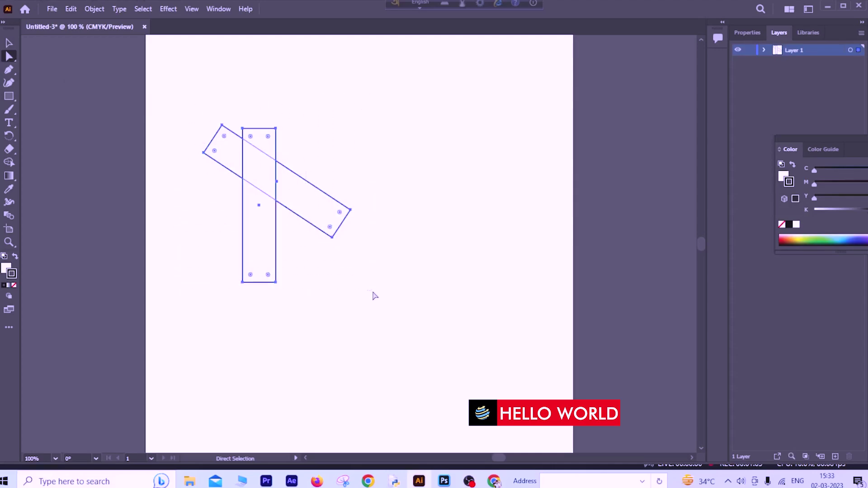
pyautogui.click(9, 161)
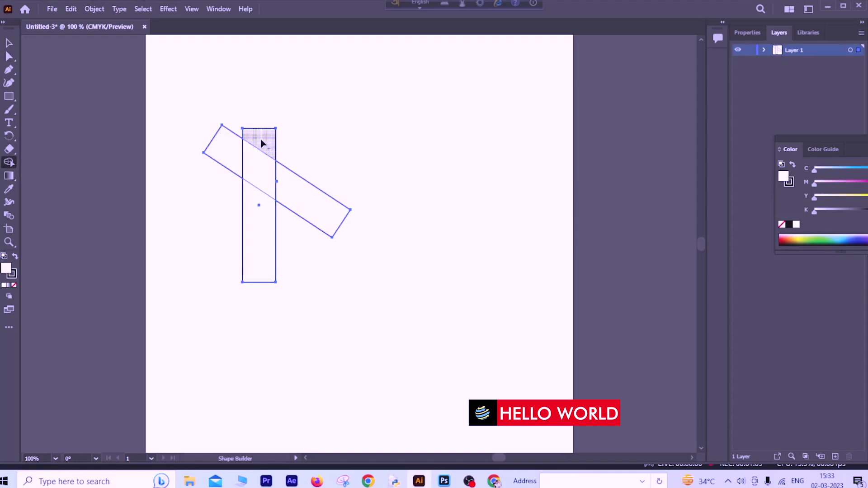
pyautogui.moveTo(264, 142); pyautogui.dragTo(341, 142)
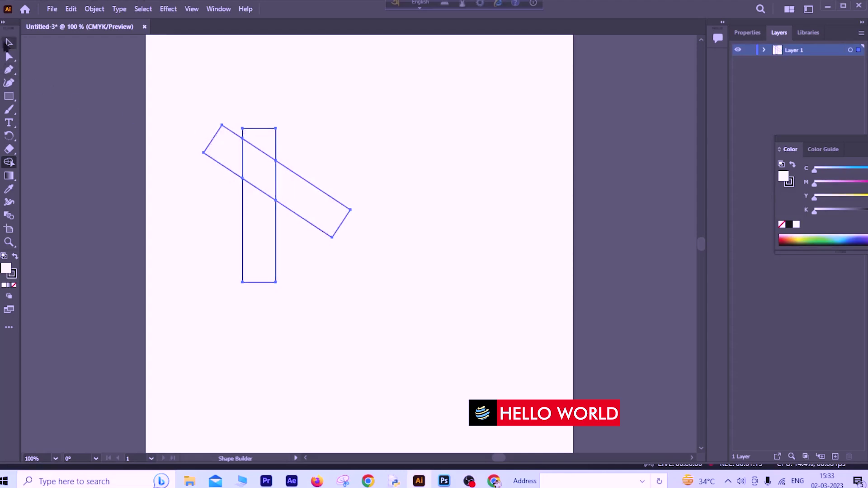
pyautogui.click(8, 42)
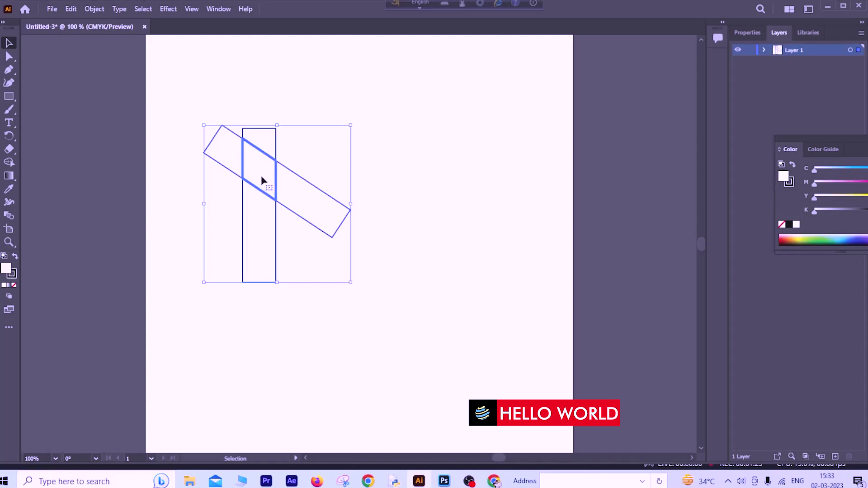
pyautogui.doubleClick(10, 271)
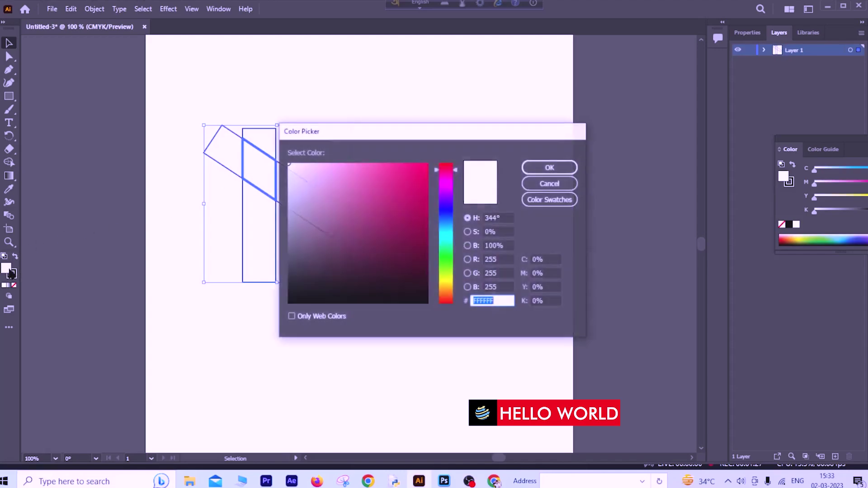
pyautogui.click(446, 168)
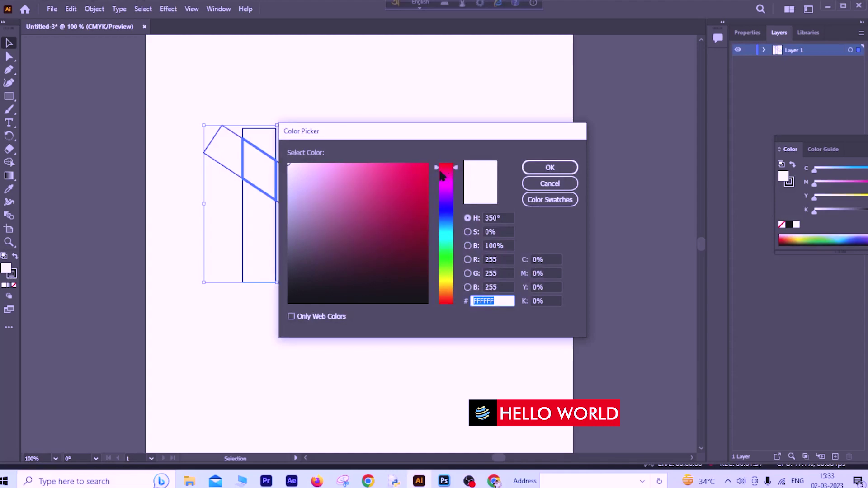
pyautogui.moveTo(453, 170); pyautogui.dragTo(453, 163)
pyautogui.click(416, 181)
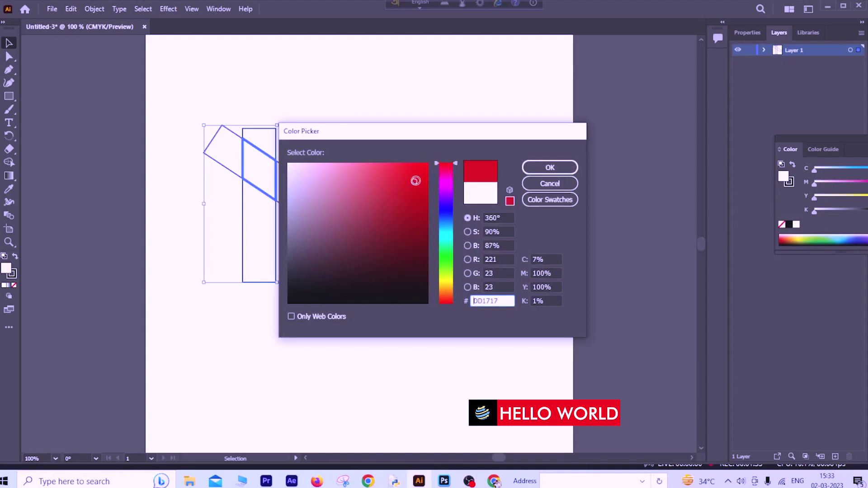
pyautogui.click(410, 226)
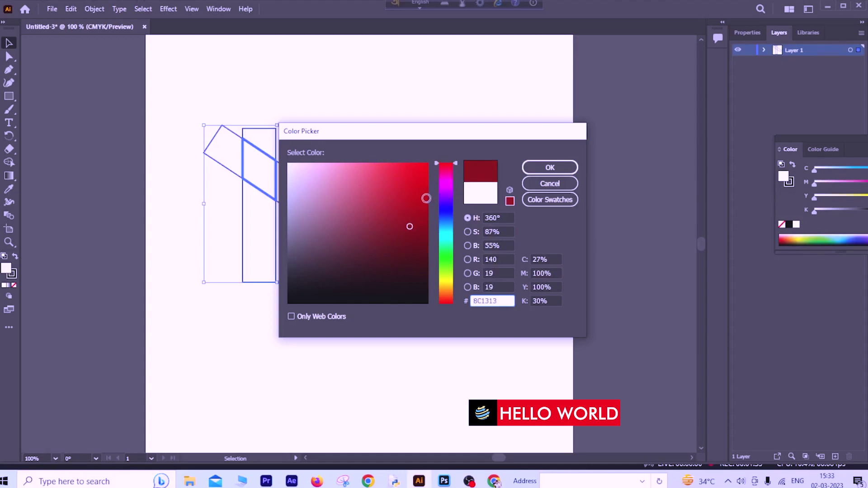
pyautogui.click(415, 199)
pyautogui.click(413, 177)
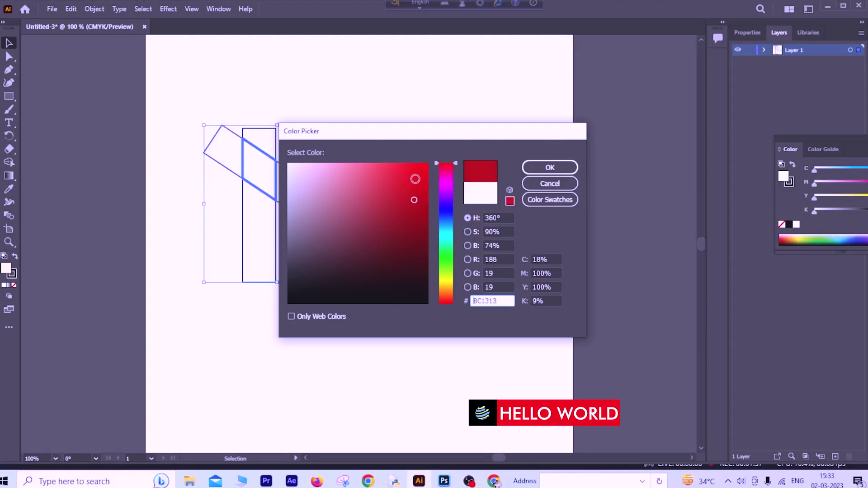
pyautogui.click(425, 190)
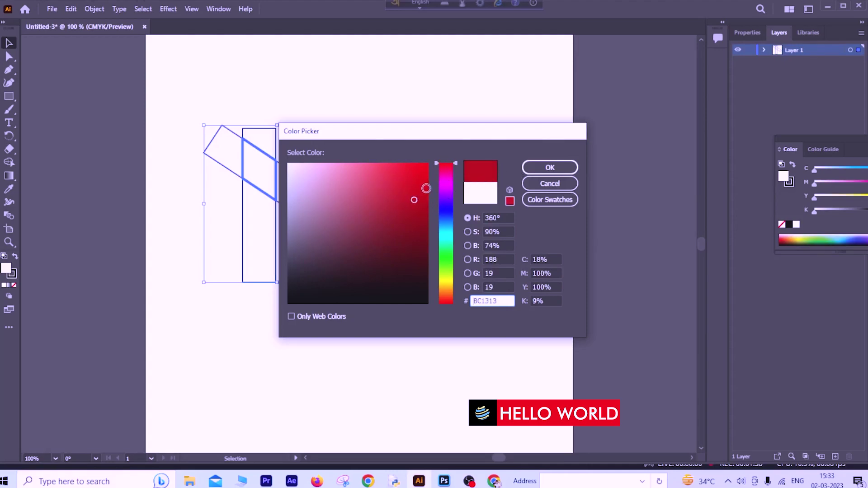
pyautogui.click(534, 168)
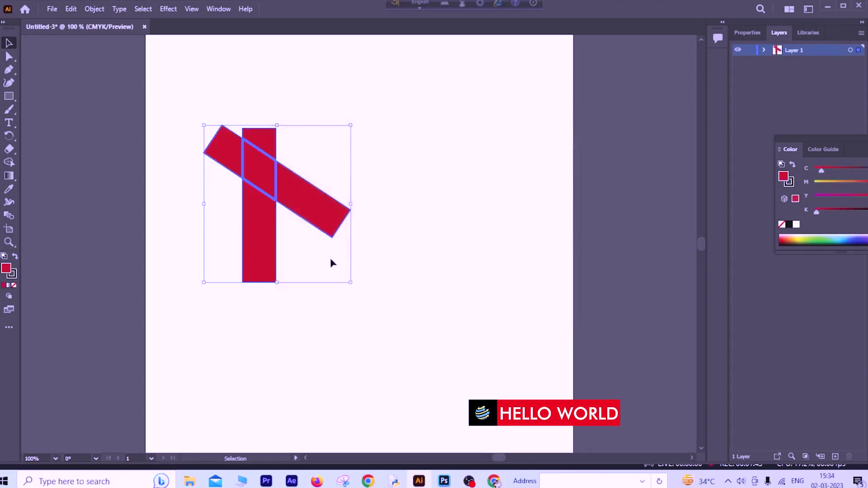
pyautogui.hotkey('ctrl', 'z')
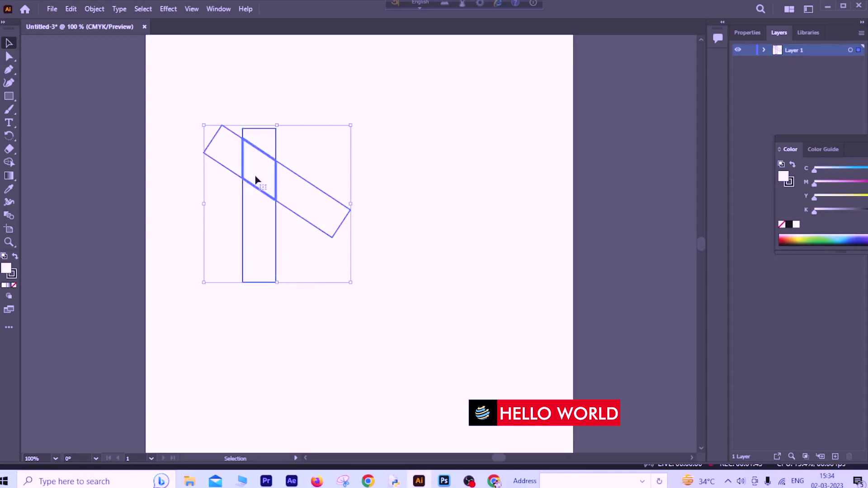
# Fill the lower piece of the vertical bar with blue.
pyautogui.click(202, 320)
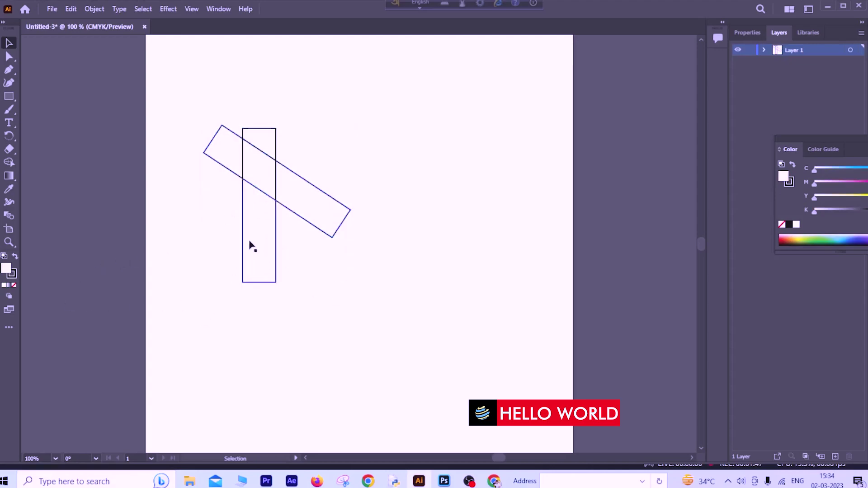
pyautogui.click(256, 243)
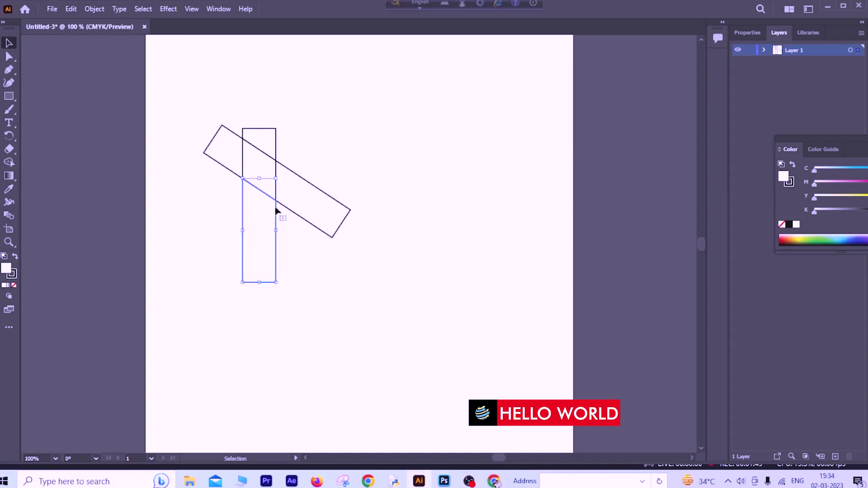
pyautogui.doubleClick(5, 274)
pyautogui.click(446, 228)
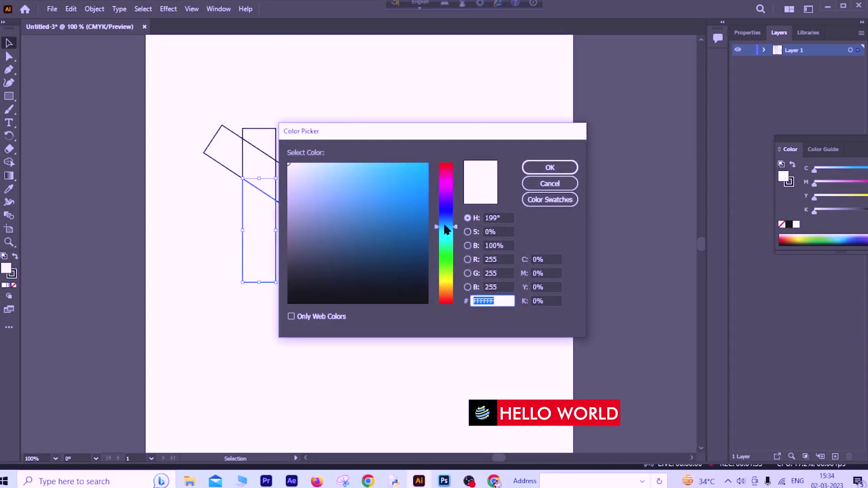
pyautogui.click(418, 209)
pyautogui.click(550, 167)
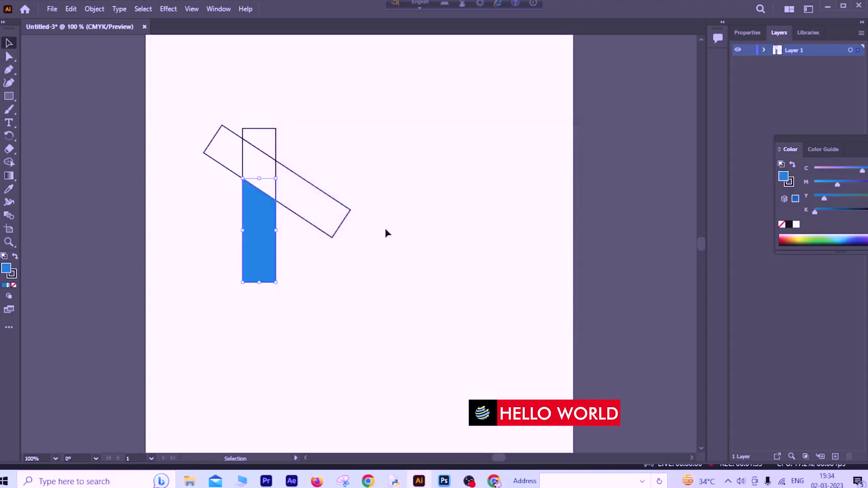
# Delete the band's top-left offcut and the bar's small top piece.
pyautogui.click(222, 156)
pyautogui.moveTo(219, 163); pyautogui.dragTo(192, 154)
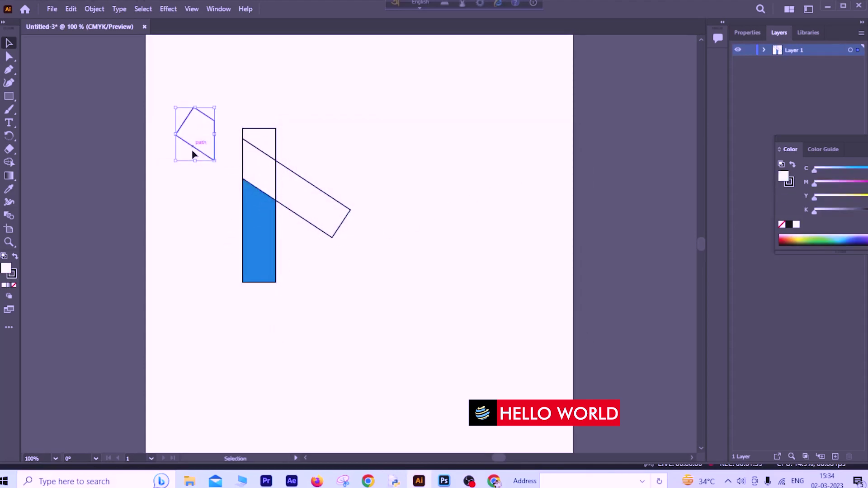
pyautogui.press('Delete')
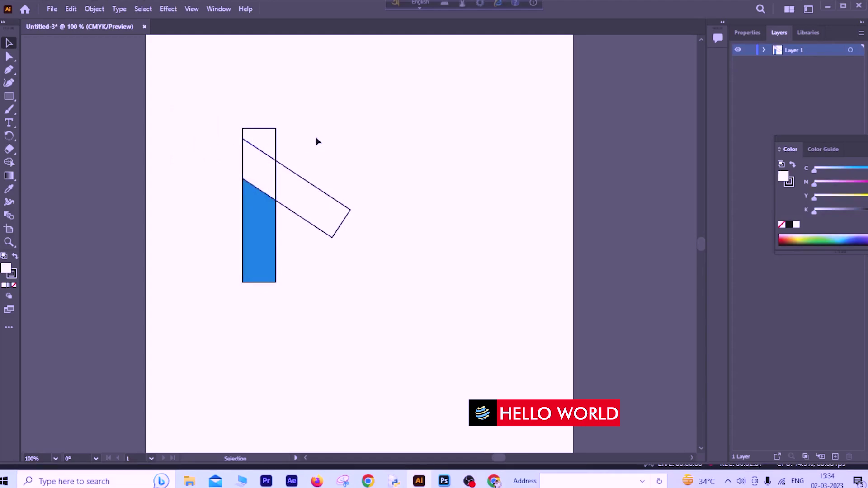
pyautogui.click(265, 141)
pyautogui.moveTo(266, 142); pyautogui.dragTo(295, 111)
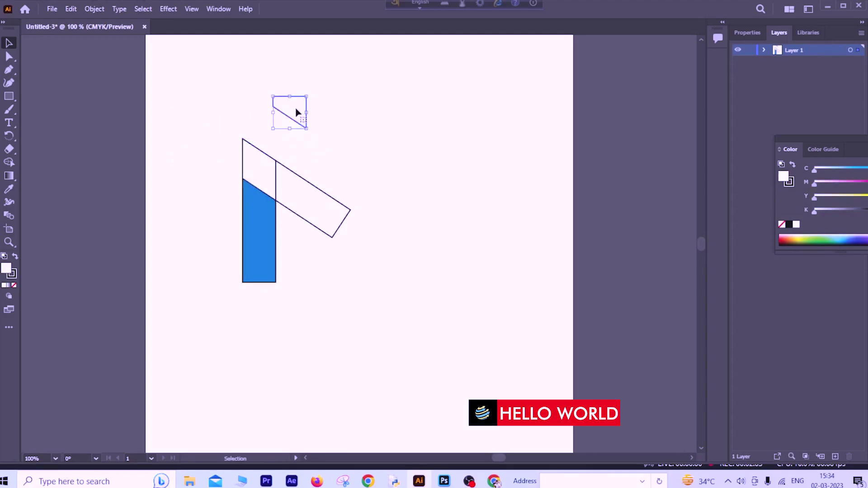
pyautogui.press('Delete')
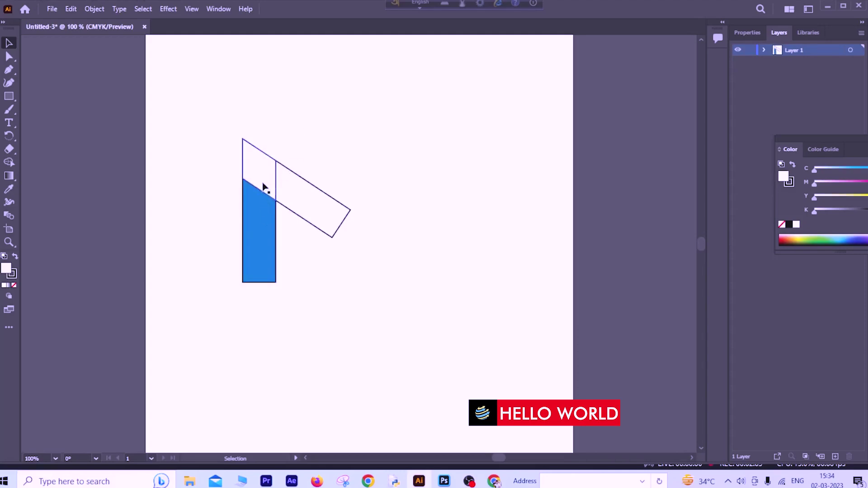
pyautogui.click(264, 182)
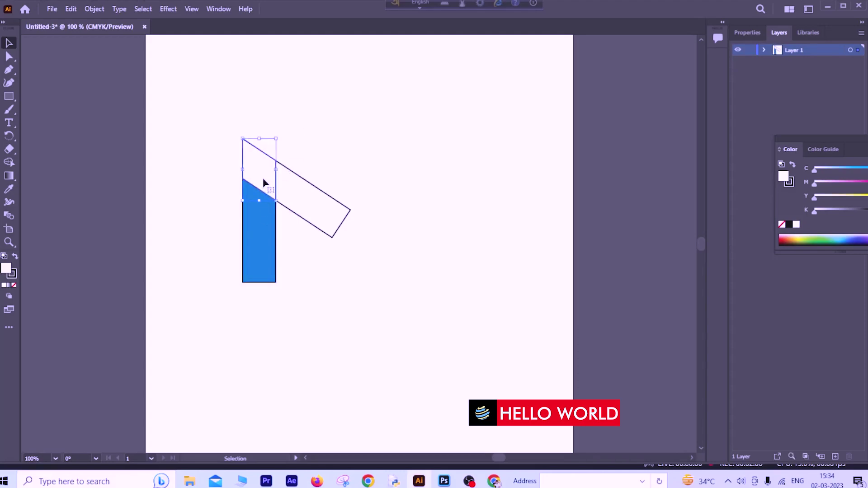
# Fill the selected top piece of the bar crimson.
pyautogui.doubleClick(6, 269)
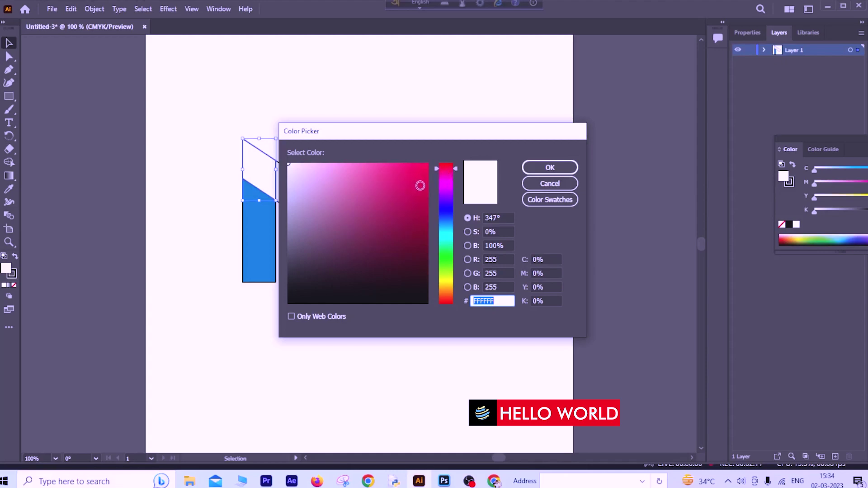
pyautogui.click(420, 188)
pyautogui.click(550, 168)
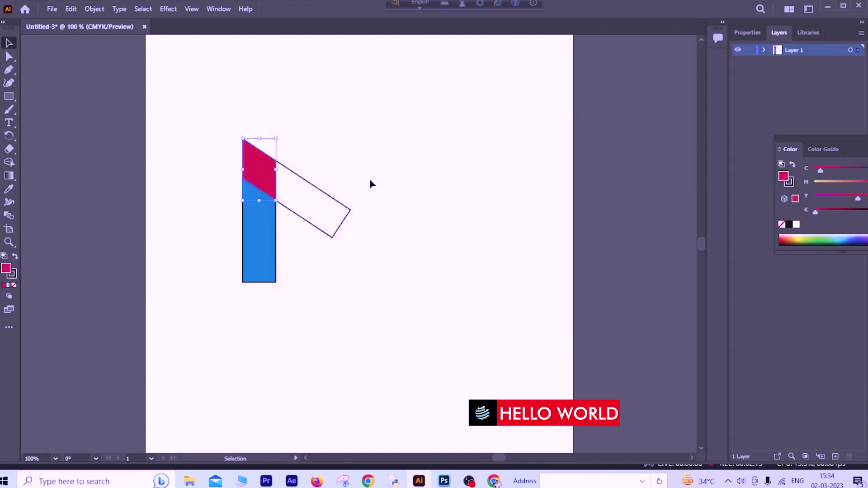
# Fill the diagonal band with red F40C0C.
pyautogui.click(322, 217)
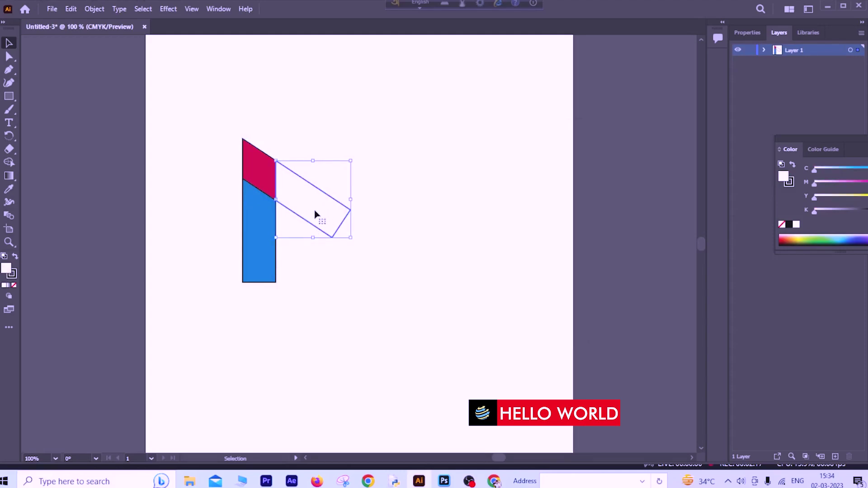
pyautogui.doubleClick(7, 270)
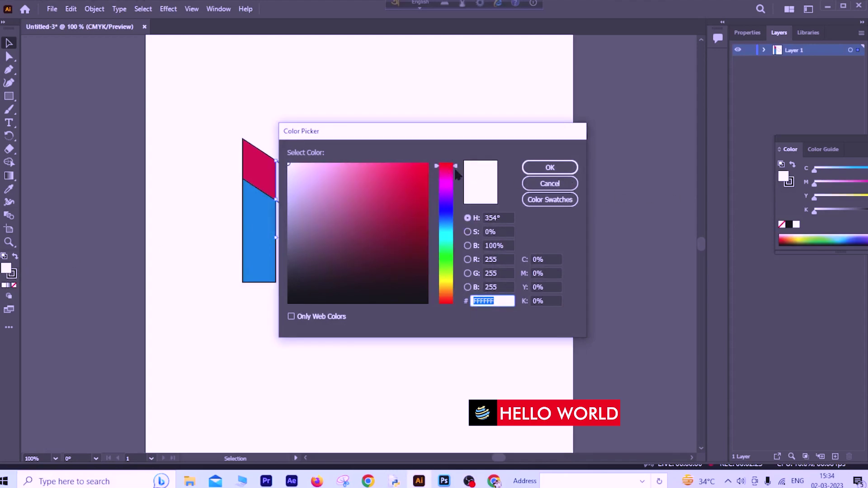
pyautogui.moveTo(456, 173); pyautogui.dragTo(456, 163)
pyautogui.click(422, 168)
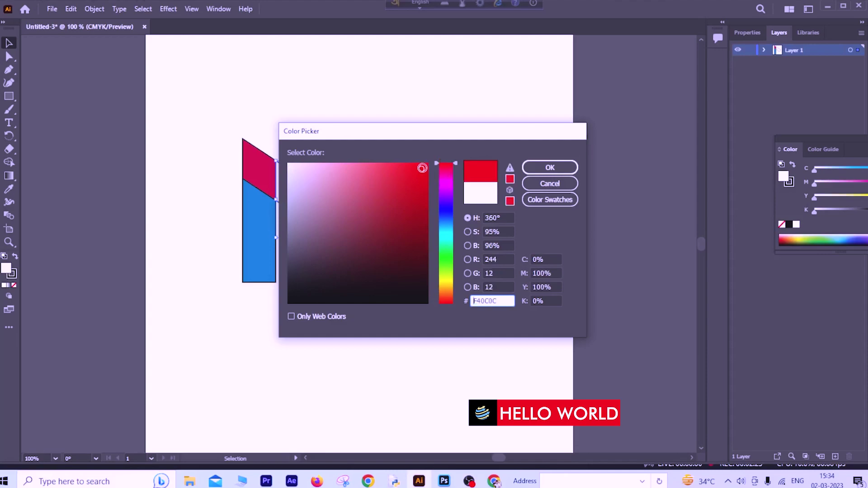
pyautogui.click(526, 170)
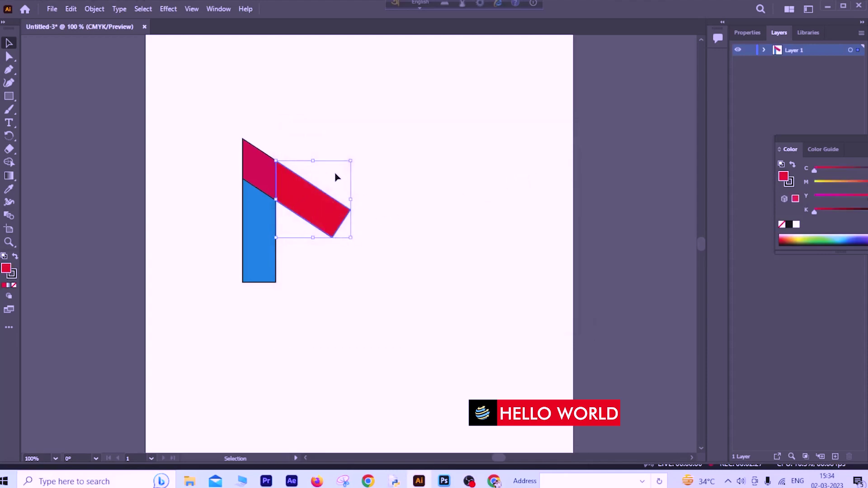
# Select the blue, crimson and red pieces together and set their stroke to None.
pyautogui.click(9, 56)
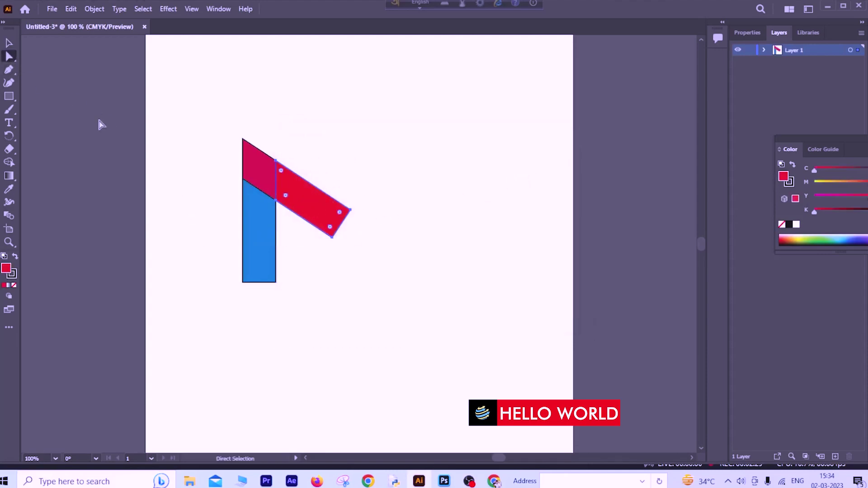
pyautogui.click(219, 150)
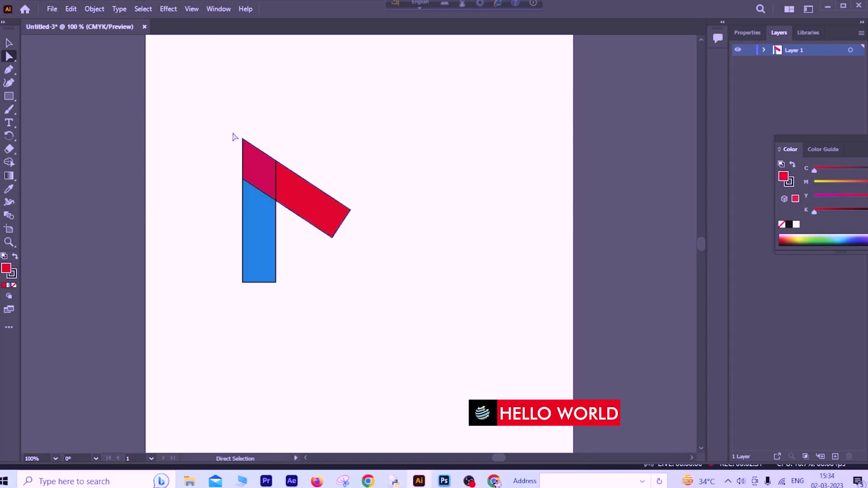
pyautogui.click(270, 220)
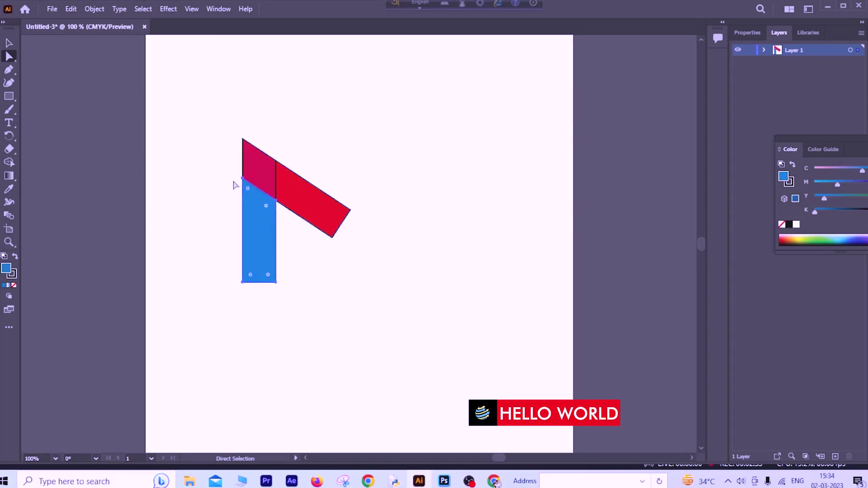
pyautogui.click(217, 161)
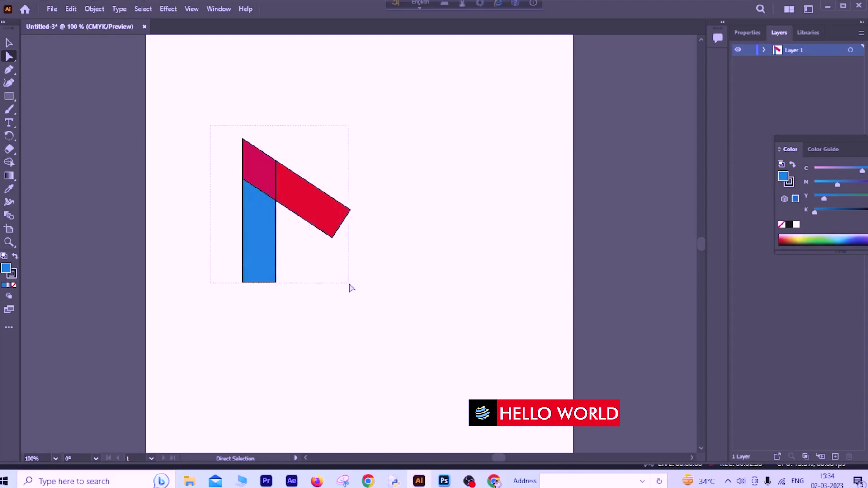
pyautogui.moveTo(352, 288); pyautogui.dragTo(373, 301)
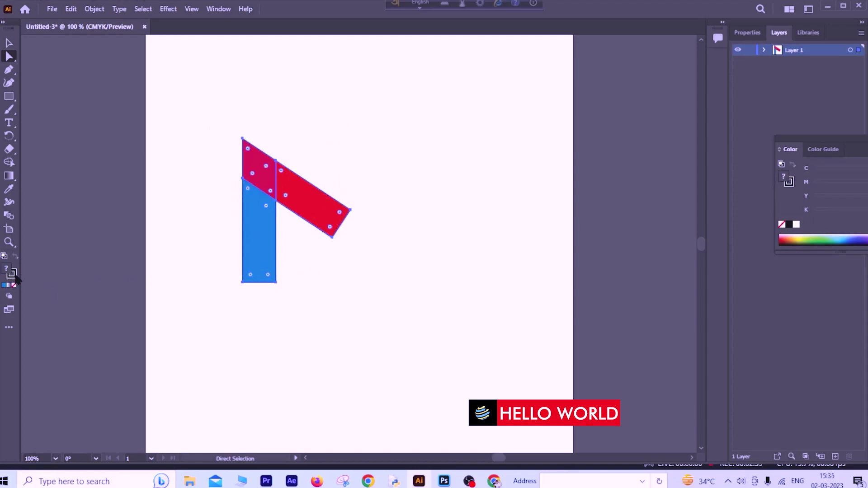
pyautogui.doubleClick(14, 275)
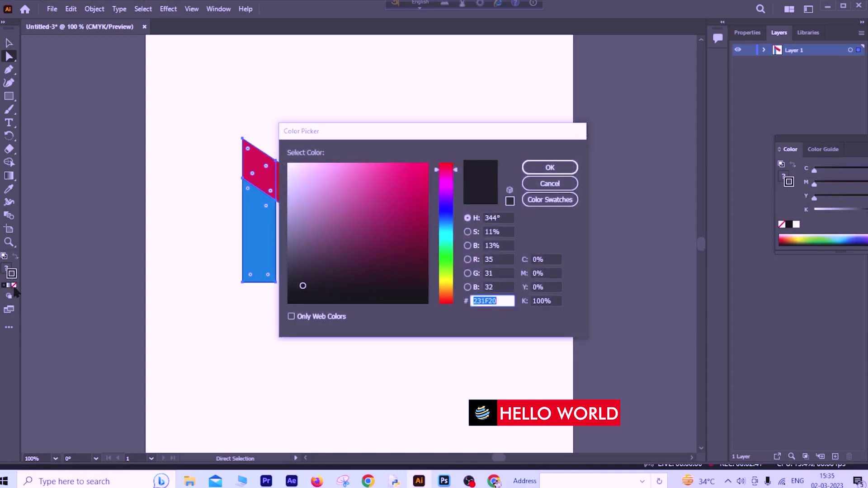
pyautogui.click(566, 184)
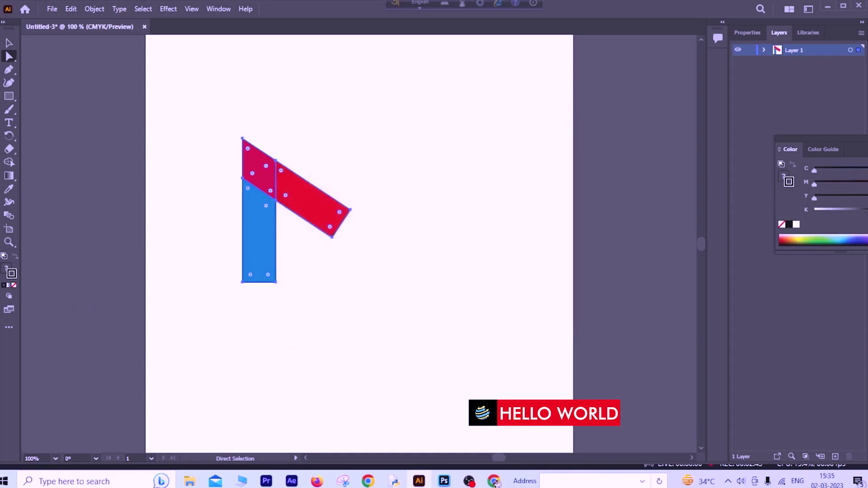
pyautogui.click(16, 285)
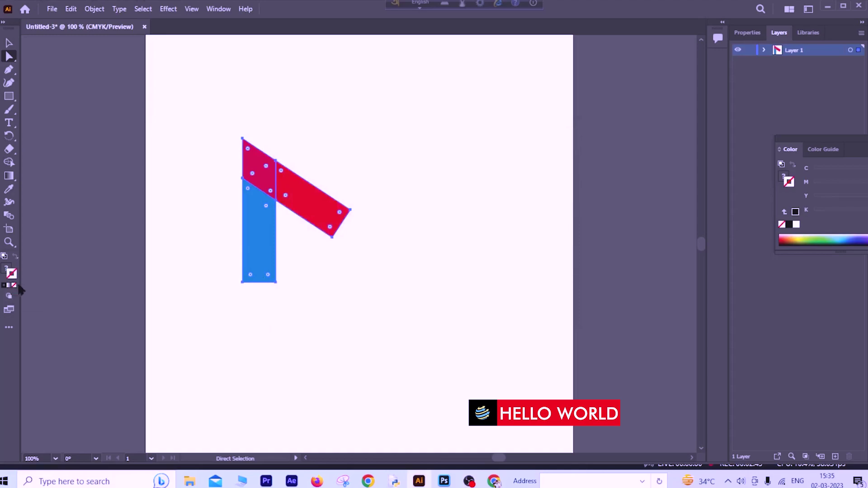
pyautogui.click(367, 321)
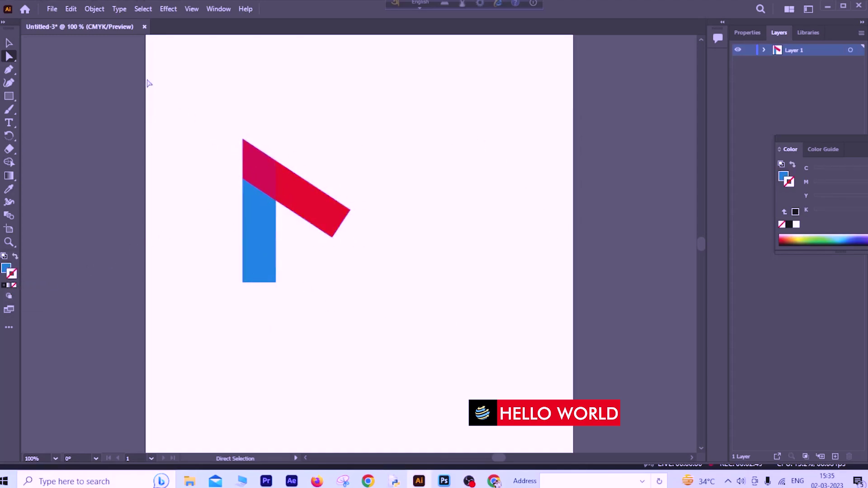
pyautogui.moveTo(172, 92); pyautogui.dragTo(378, 341)
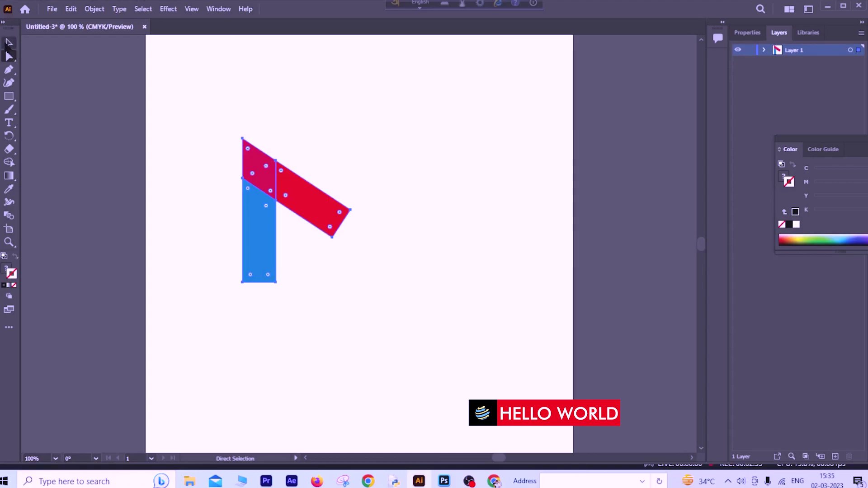
# Make a vertically reflected copy of the bar-and-band shape via Transform > Reflect.
pyautogui.click(9, 42)
pyautogui.rightClick(262, 233)
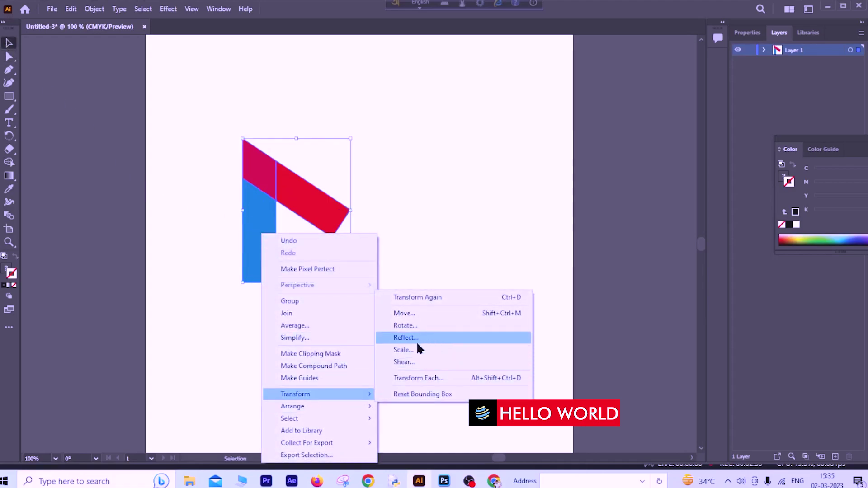
pyautogui.moveTo(296, 394)
pyautogui.click(418, 339)
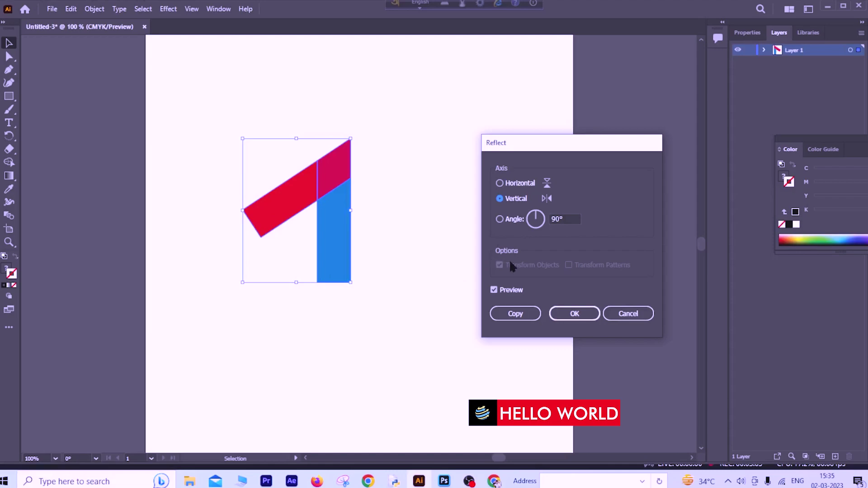
pyautogui.click(520, 319)
pyautogui.click(516, 314)
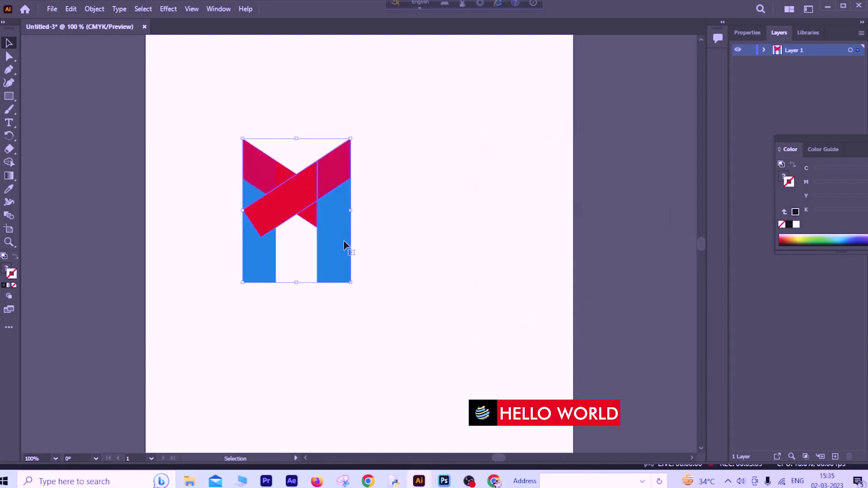
# Nudge the mirrored copy right six times so both halves form an M.
pyautogui.press('Right')
pyautogui.press('Right')
pyautogui.press('Right')
pyautogui.press('Right')
pyautogui.press('Right')
pyautogui.press('Right')
pyautogui.press('Right')
pyautogui.press('Right')
pyautogui.press('Right')
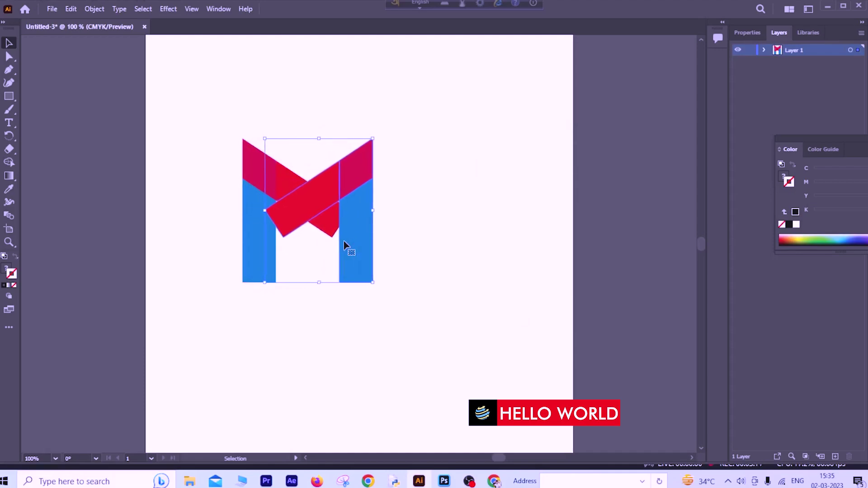
pyautogui.press('Right')
pyautogui.press('Right')
pyautogui.press('Right')
pyautogui.press('Right')
pyautogui.press('Right')
pyautogui.press('Right')
pyautogui.press('Right')
pyautogui.press('Right')
pyautogui.press('Right')
pyautogui.press('Right')
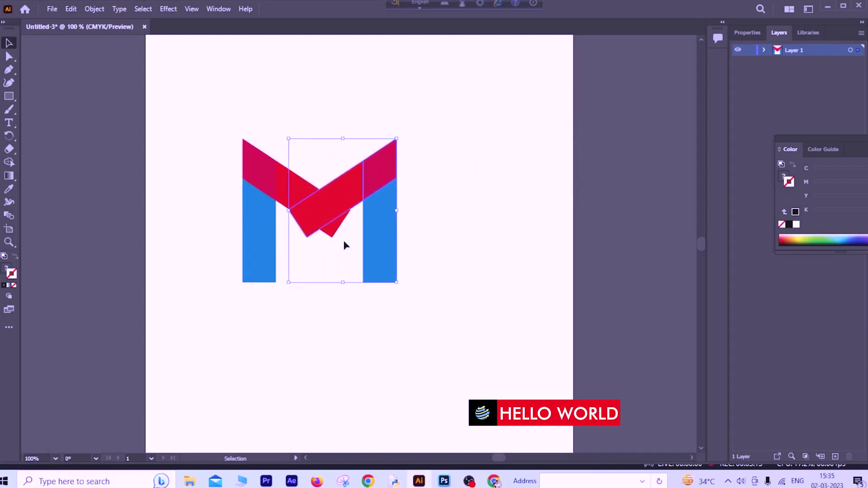
pyautogui.press('Right')
pyautogui.press('Right')
pyautogui.press('Right')
pyautogui.press('Right')
pyautogui.press('Right')
pyautogui.press('Right')
pyautogui.press('Right')
pyautogui.press('Right')
pyautogui.press('Right')
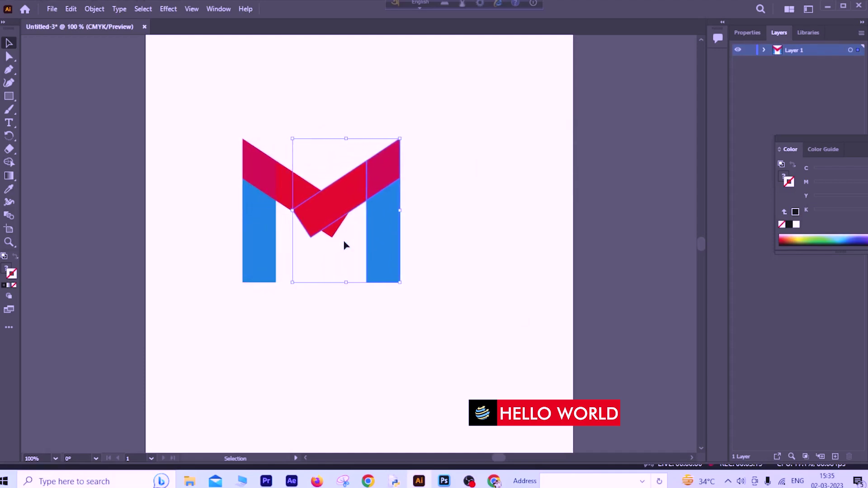
pyautogui.press('Right')
pyautogui.press('Right')
pyautogui.press('Right')
pyautogui.press('Right')
pyautogui.press('Right')
pyautogui.press('Right')
pyautogui.press('Right')
pyautogui.press('Right')
pyautogui.press('Right')
pyautogui.press('Right')
pyautogui.press('Right')
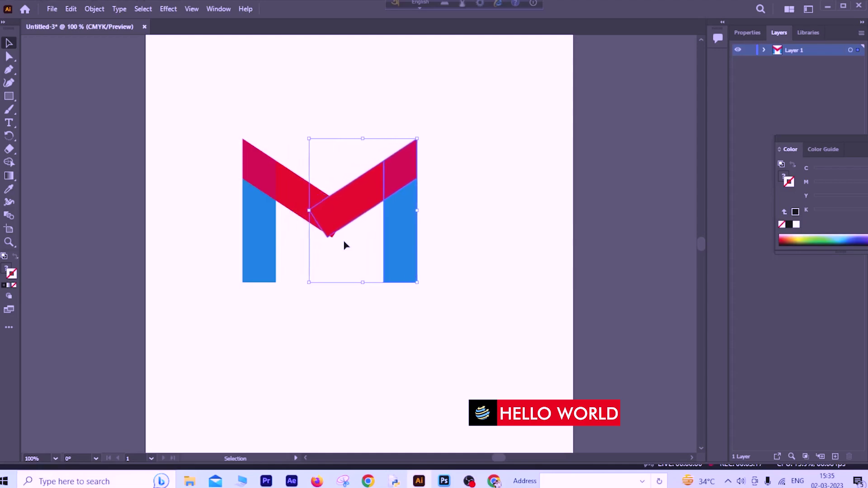
pyautogui.press('Right')
pyautogui.press('Right')
pyautogui.press('Right')
pyautogui.press('Right')
pyautogui.press('Right')
pyautogui.press('Right')
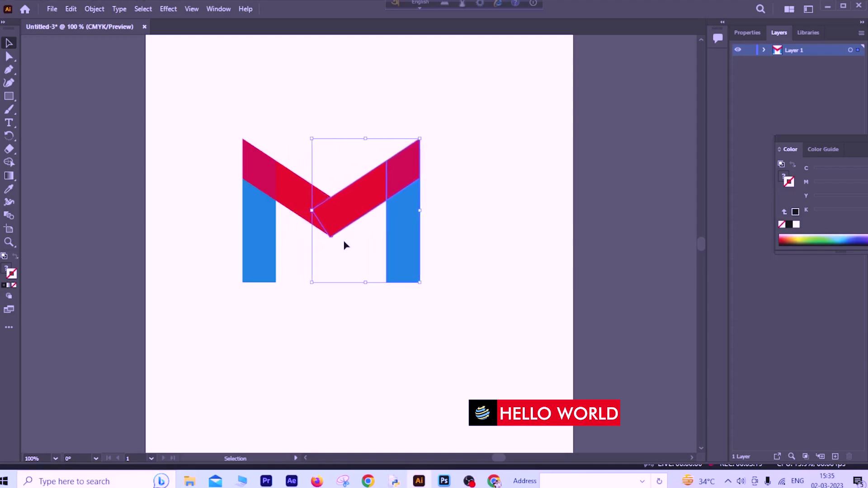
pyautogui.press('Right')
pyautogui.press('Right')
pyautogui.press('Right')
pyautogui.press('Right')
# Zoom in on the M and inspect its pieces by selecting them.
pyautogui.press('a')
pyautogui.hotkey('ctrl', '+')
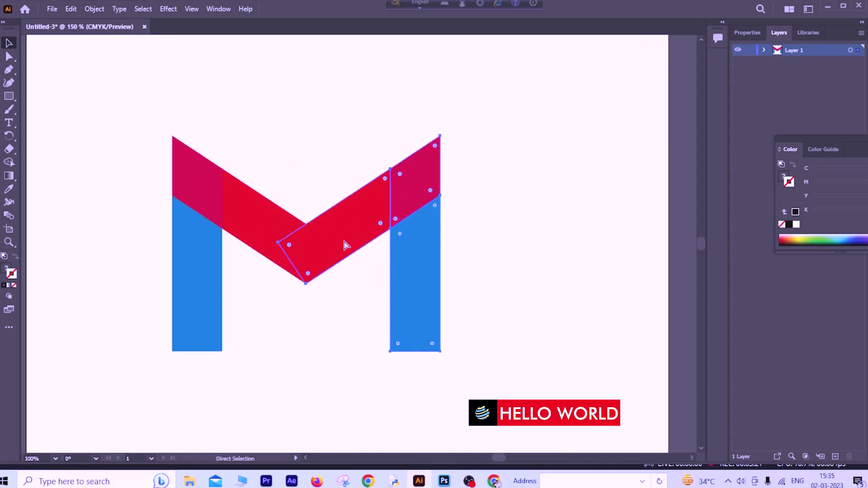
pyautogui.press('v')
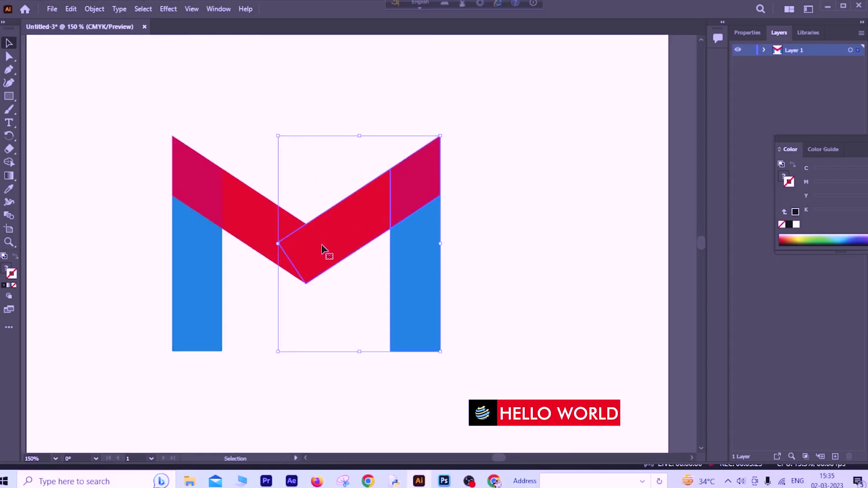
pyautogui.click(498, 259)
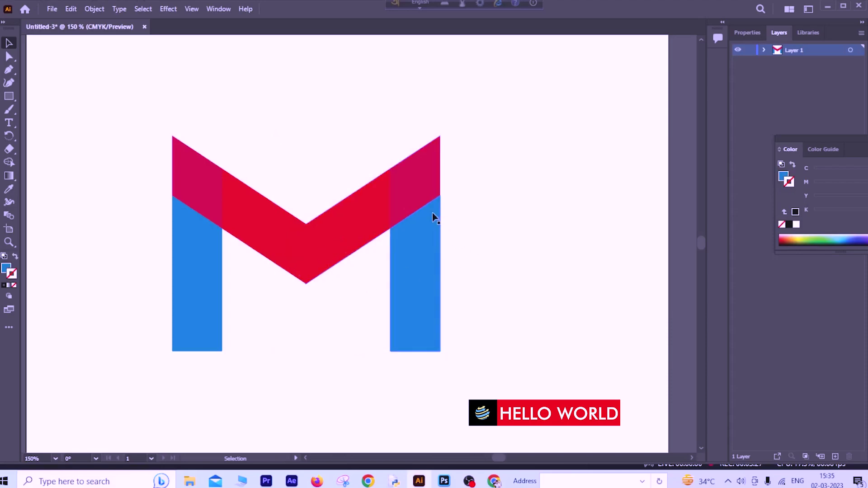
pyautogui.click(417, 174)
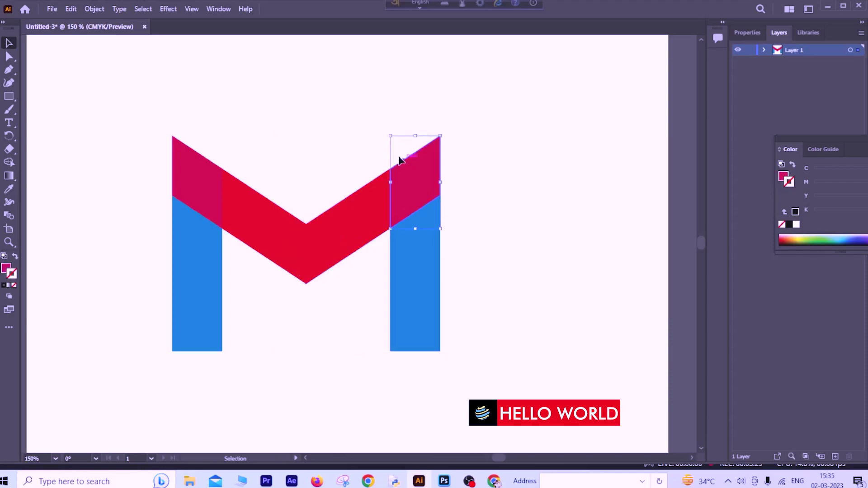
pyautogui.click(340, 140)
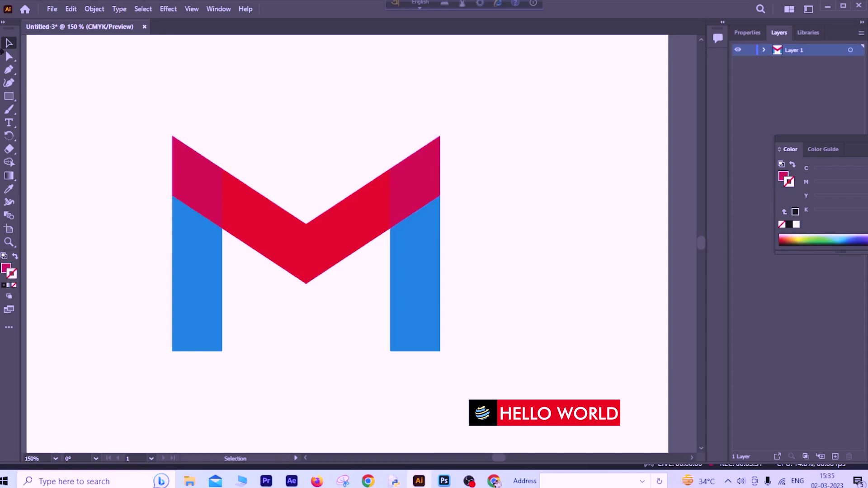
# Slightly round the M's top corners, then give the small top-right piece green.
pyautogui.click(9, 56)
pyautogui.moveTo(121, 120)
pyautogui.mouseDown()
pyautogui.moveTo(390, 199)
pyautogui.moveTo(475, 173)
pyautogui.mouseUp()
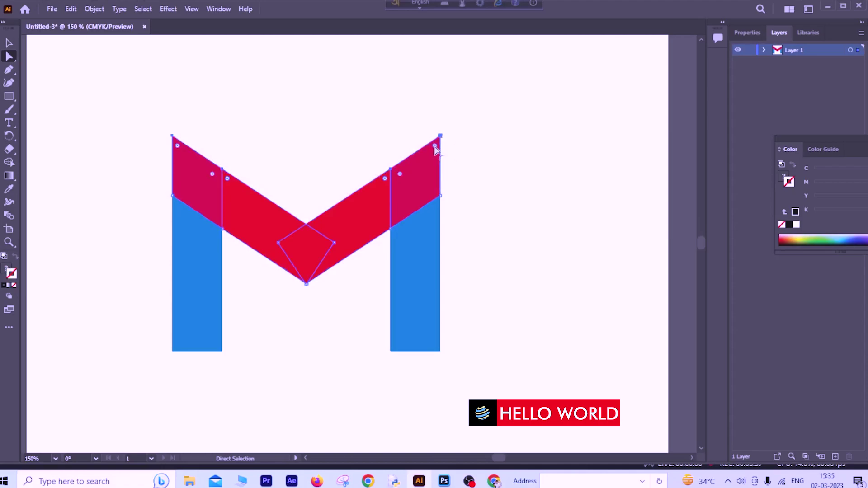
pyautogui.moveTo(435, 146)
pyautogui.mouseDown()
pyautogui.moveTo(437, 153)
pyautogui.moveTo(443, 137)
pyautogui.mouseUp()
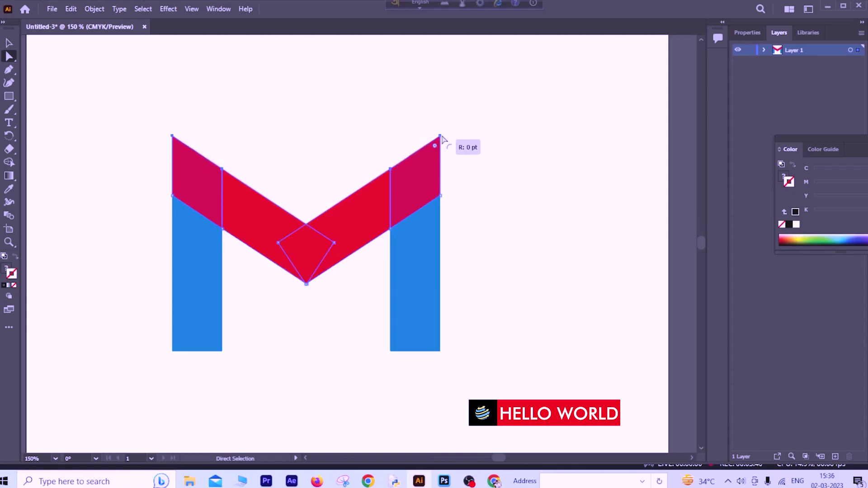
pyautogui.click(466, 159)
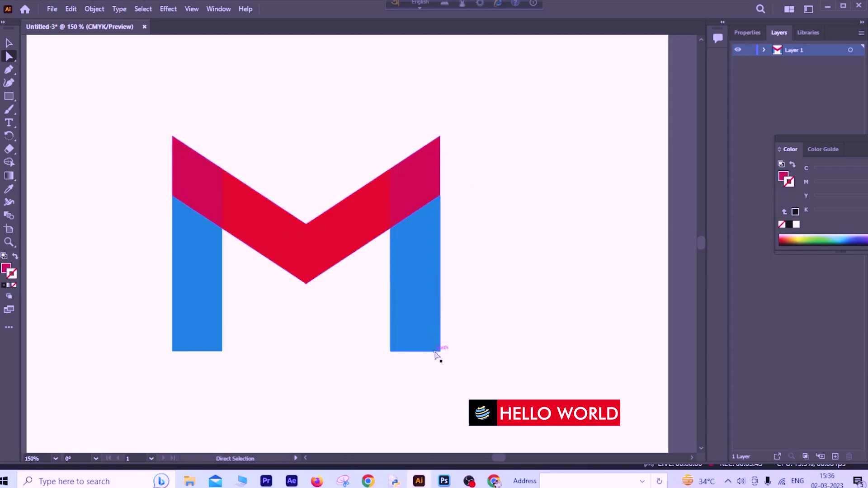
pyautogui.click(418, 197)
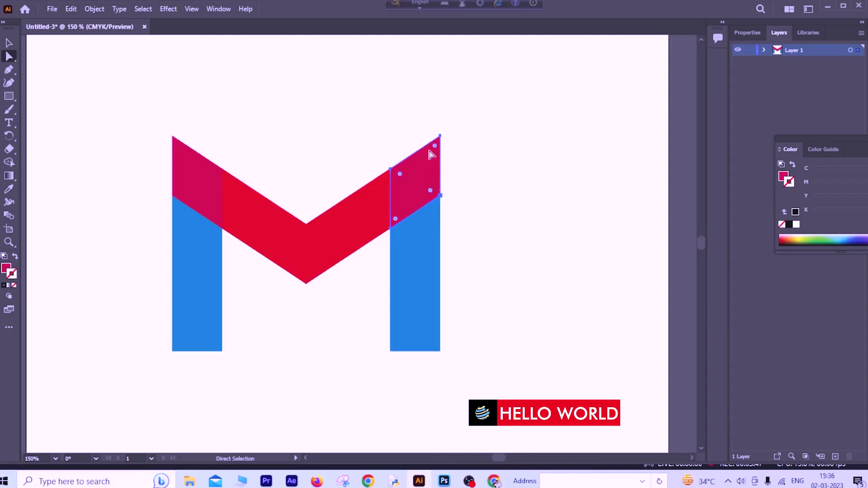
pyautogui.click(822, 238)
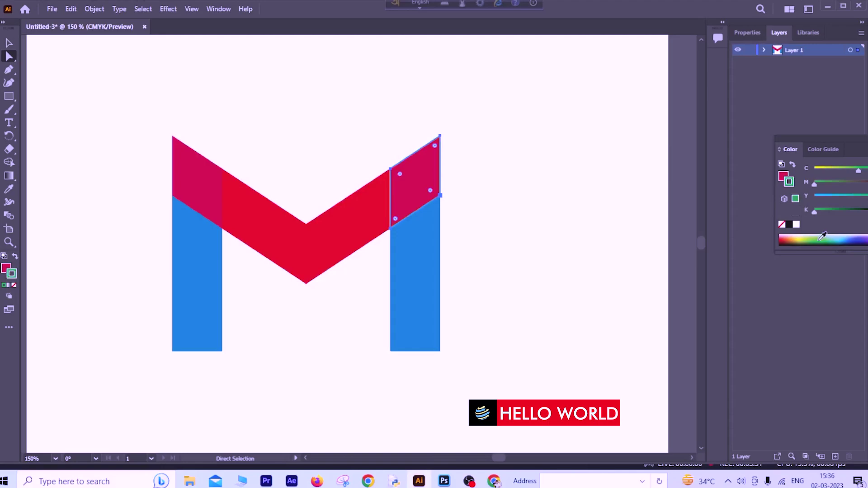
# Remove the top-right piece's outline and fill it with orange FFAA22.
pyautogui.click(782, 225)
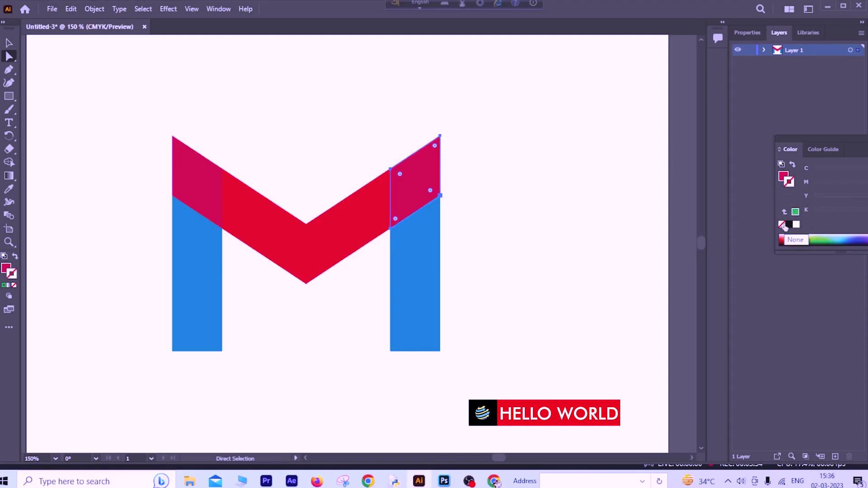
pyautogui.click(785, 178)
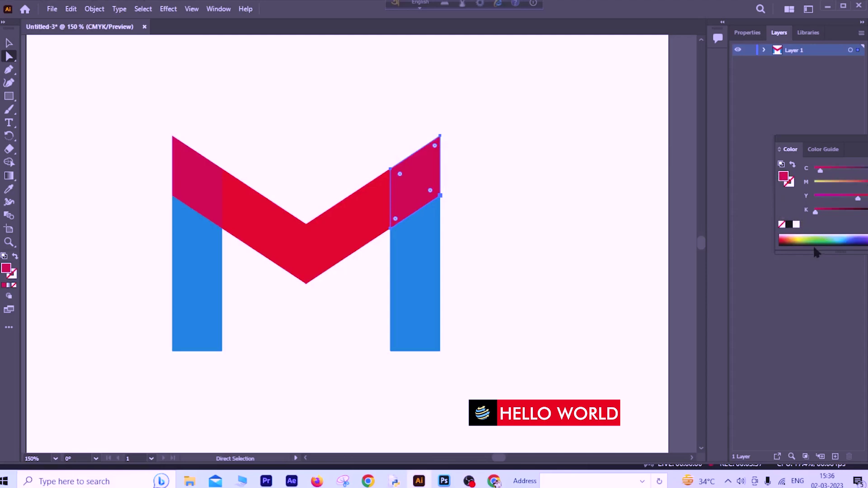
pyautogui.click(824, 236)
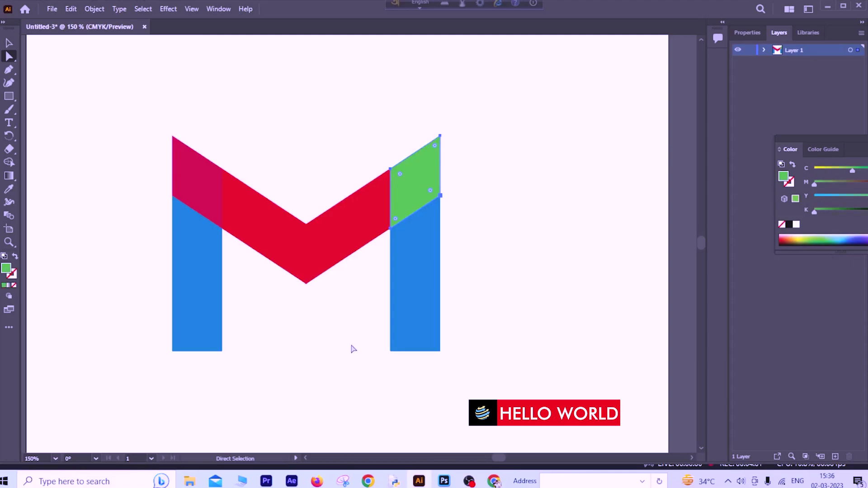
pyautogui.click(798, 236)
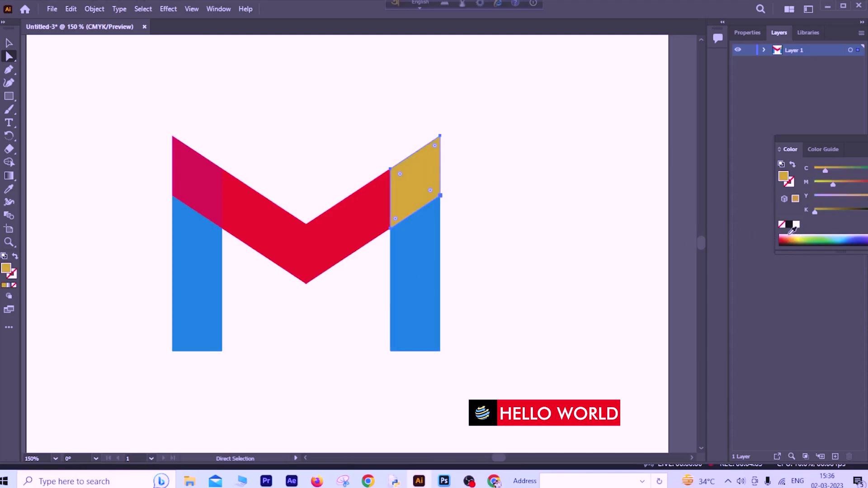
pyautogui.click(797, 235)
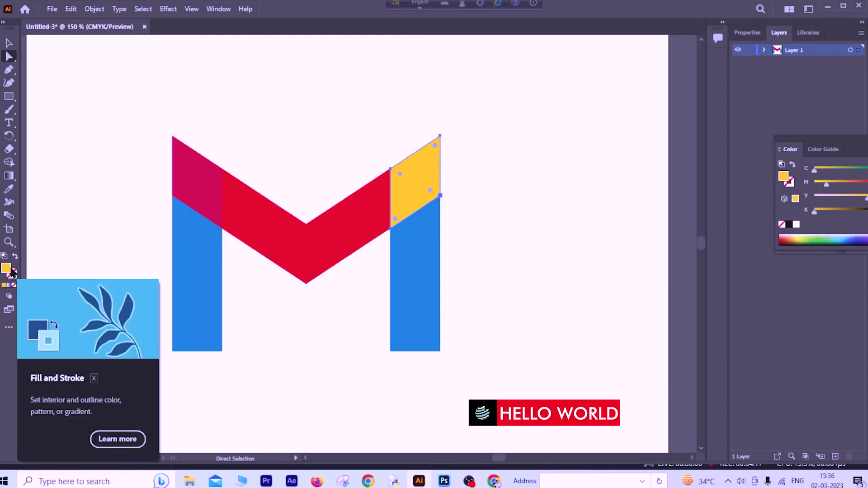
pyautogui.doubleClick(10, 269)
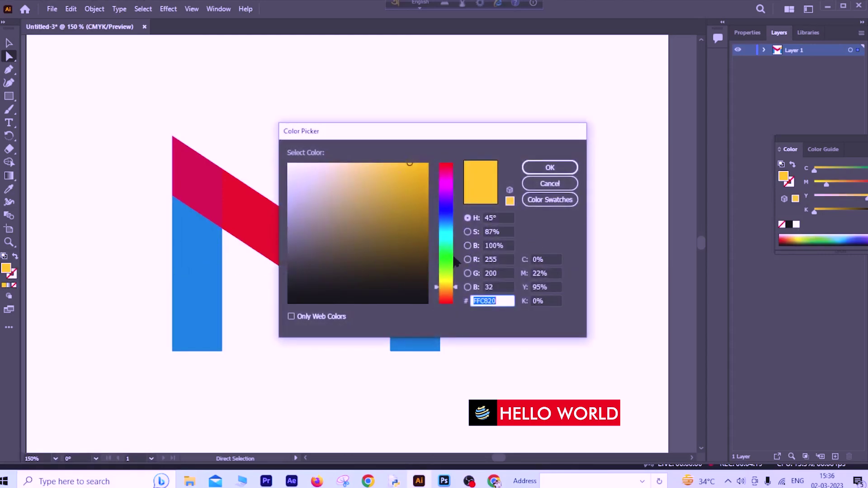
pyautogui.click(451, 291)
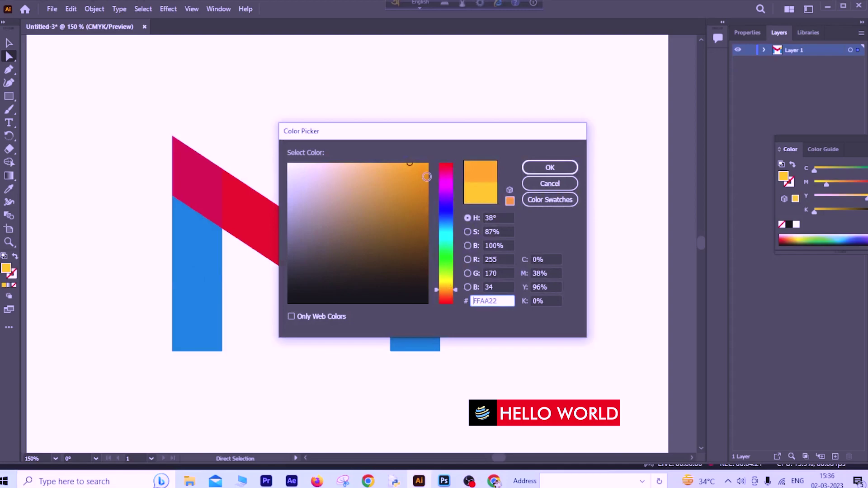
pyautogui.click(549, 168)
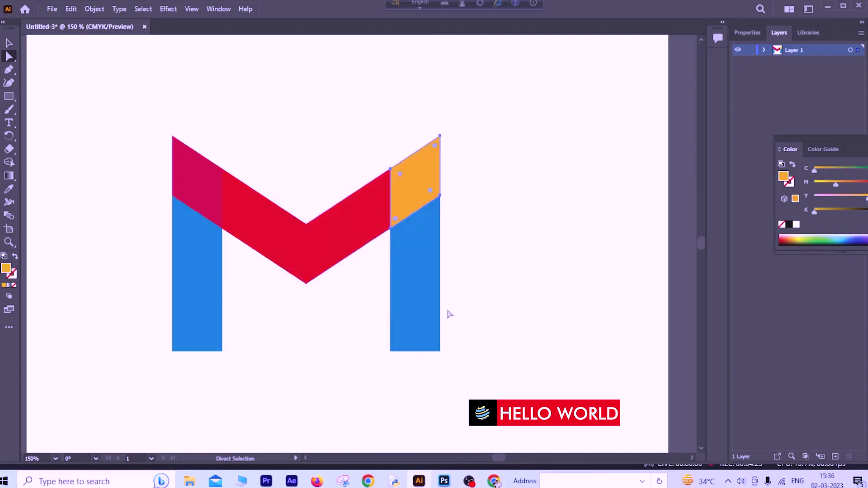
pyautogui.click(430, 312)
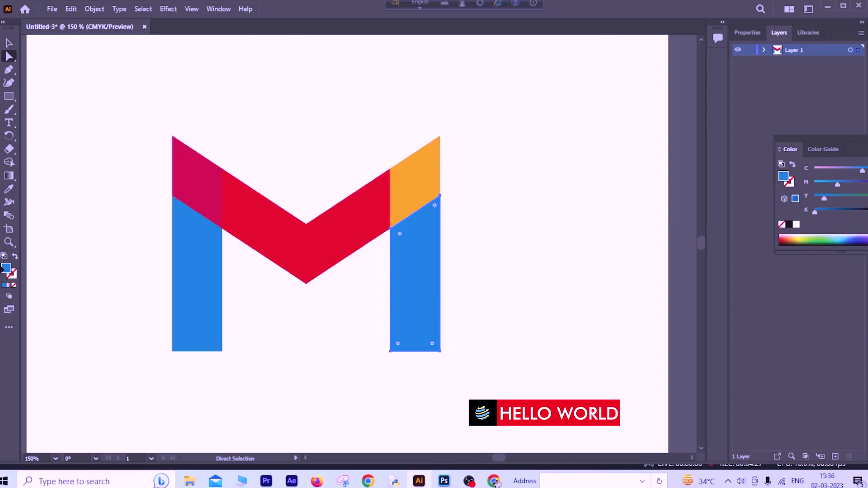
# Fill the M's right leg with green #5FAF19 instead of blue.
pyautogui.doubleClick(7, 271)
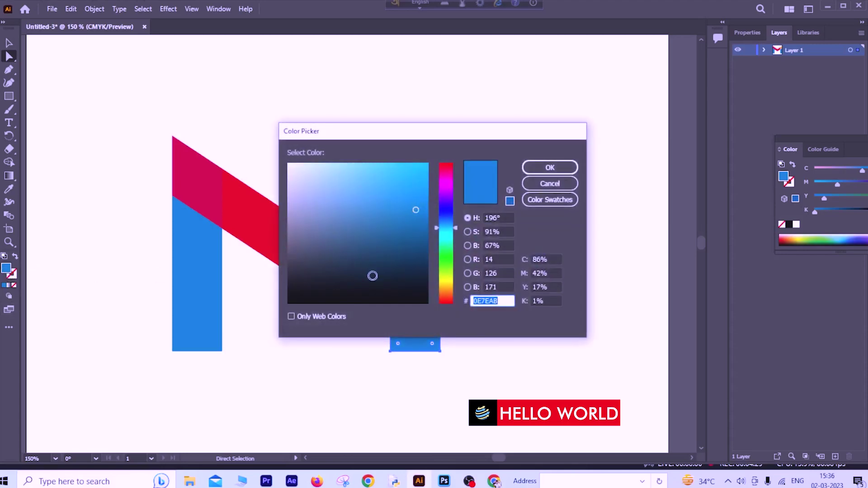
pyautogui.click(446, 268)
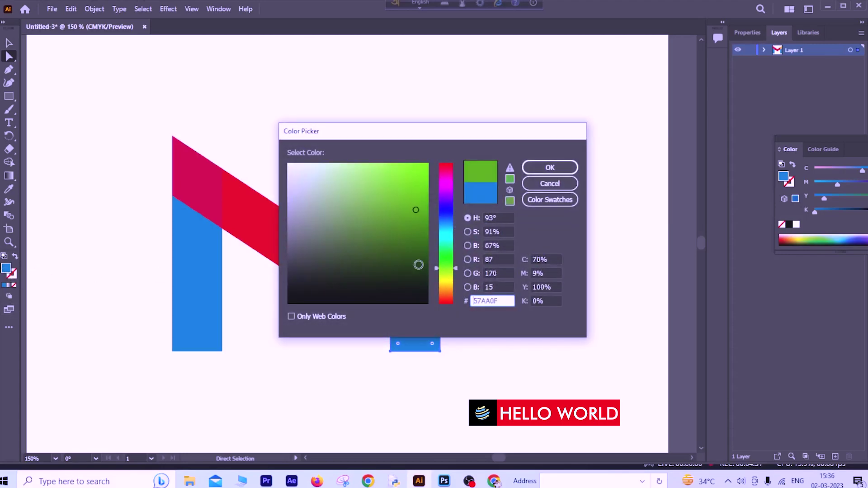
pyautogui.click(417, 266)
pyautogui.moveTo(421, 249); pyautogui.dragTo(424, 228)
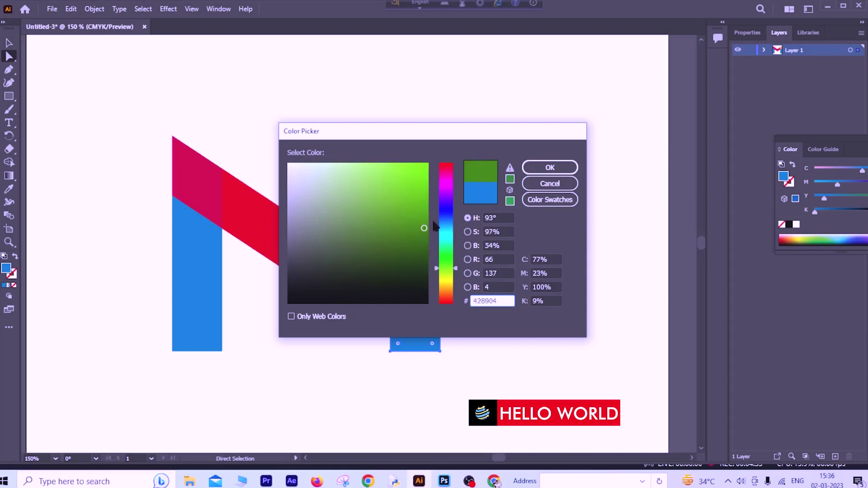
pyautogui.click(410, 207)
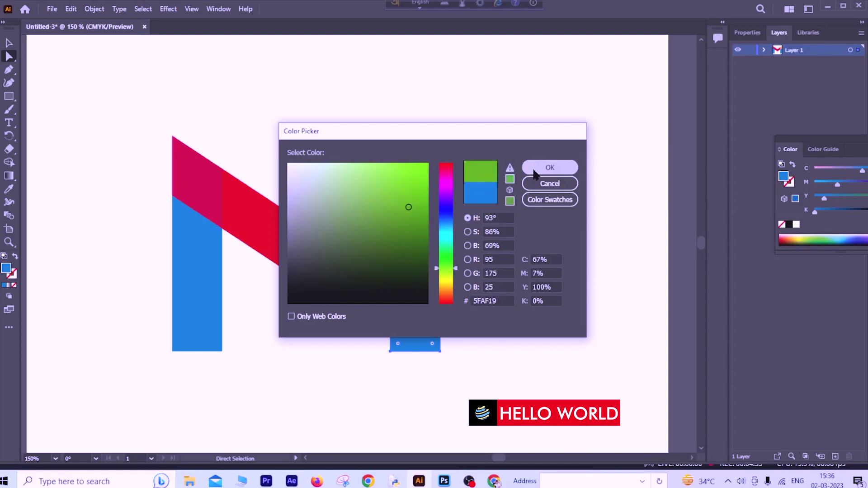
pyautogui.click(550, 167)
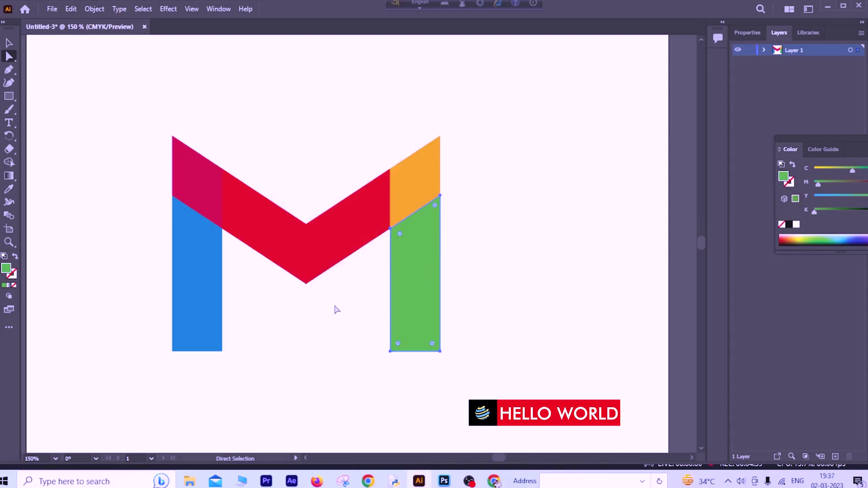
pyautogui.click(527, 263)
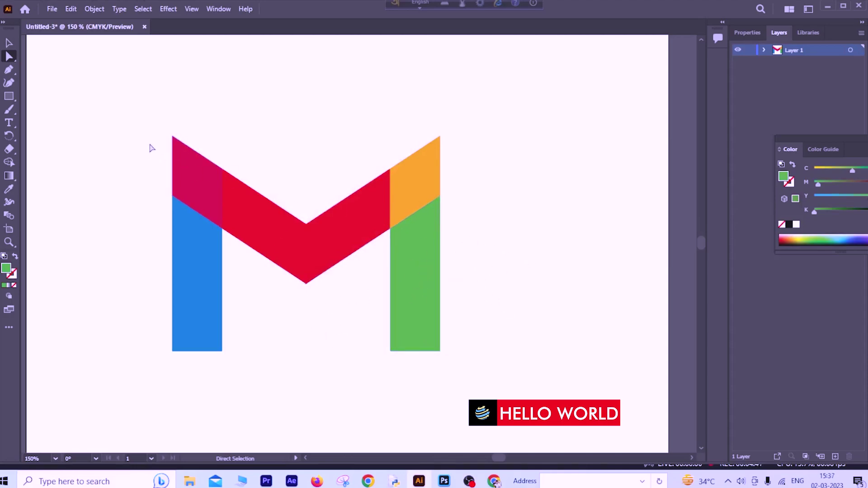
# Round the M's outer top corners and both legs' outer bottom corners to about 18.86 pt.
pyautogui.moveTo(144, 121)
pyautogui.mouseDown()
pyautogui.moveTo(458, 155)
pyautogui.moveTo(424, 179)
pyautogui.mouseUp()
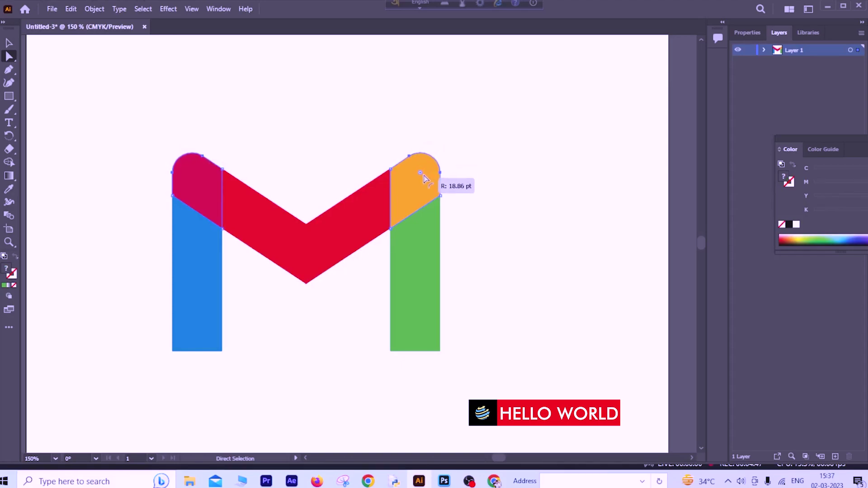
pyautogui.click(500, 208)
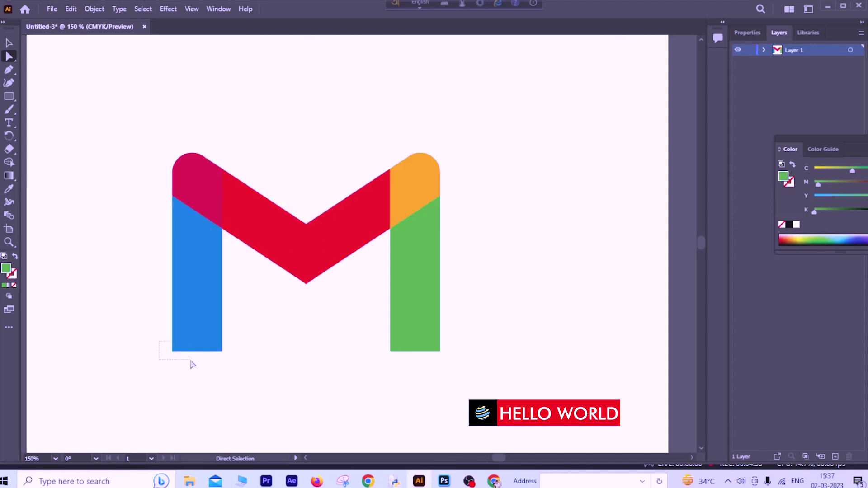
pyautogui.moveTo(447, 370); pyautogui.dragTo(458, 368)
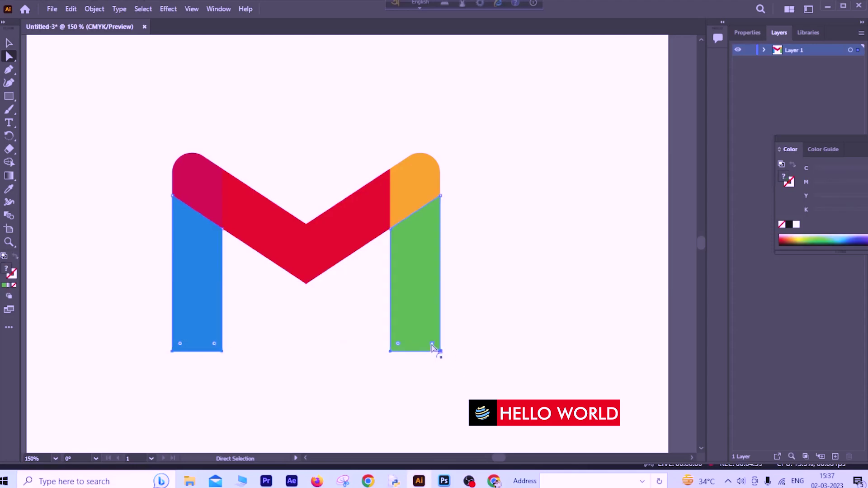
pyautogui.moveTo(432, 347); pyautogui.dragTo(422, 339)
pyautogui.moveTo(180, 347); pyautogui.dragTo(194, 334)
pyautogui.click(288, 391)
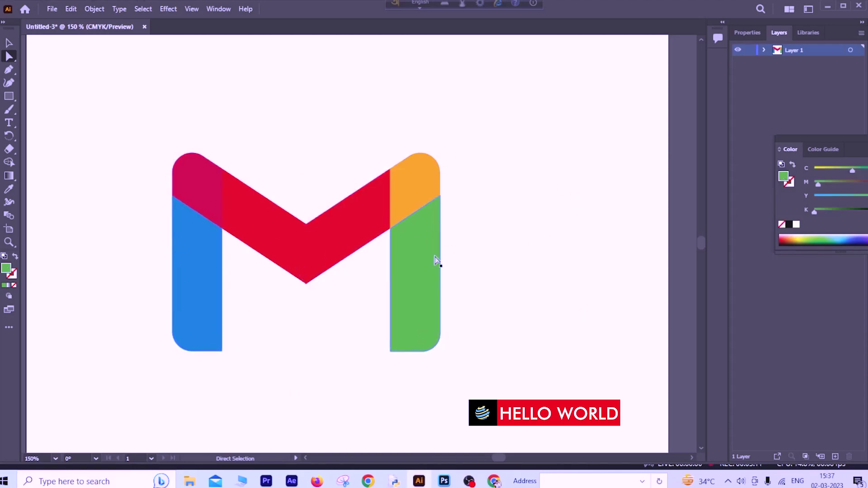
# Group the two red diagonal pieces into one V band, then select every piece of the M.
pyautogui.click(339, 250)
pyautogui.press('Up')
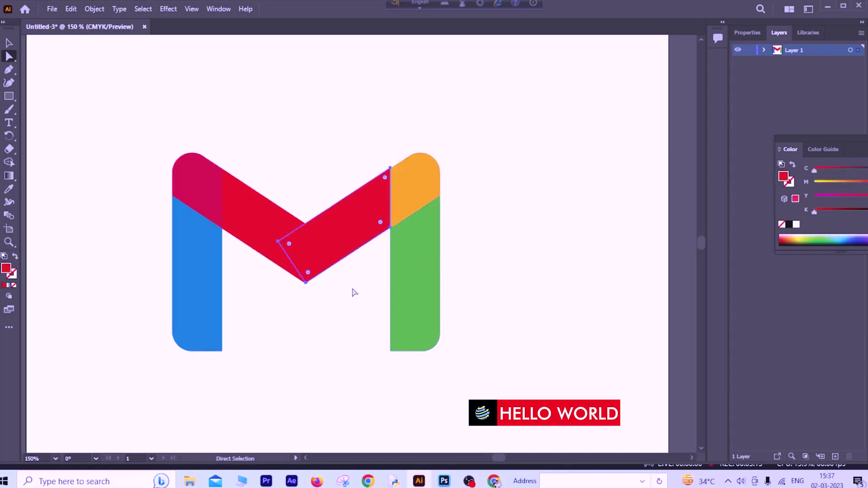
pyautogui.press('Down')
pyautogui.moveTo(283, 197); pyautogui.dragTo(337, 315)
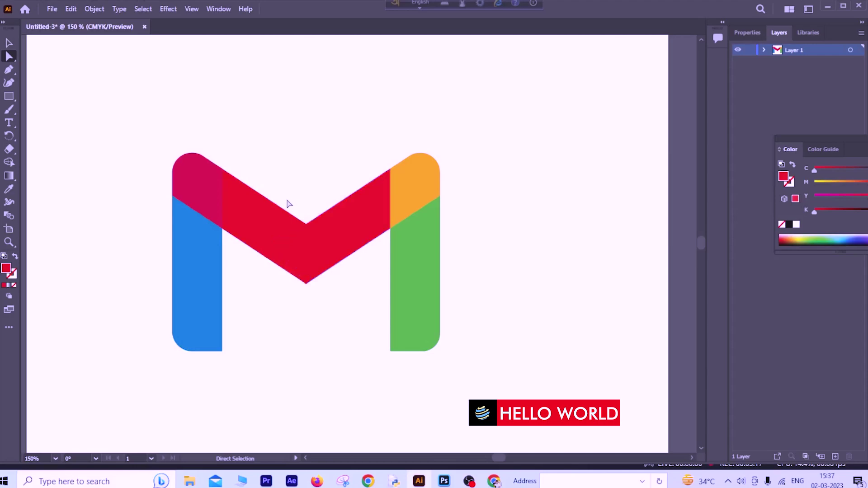
pyautogui.rightClick(299, 252)
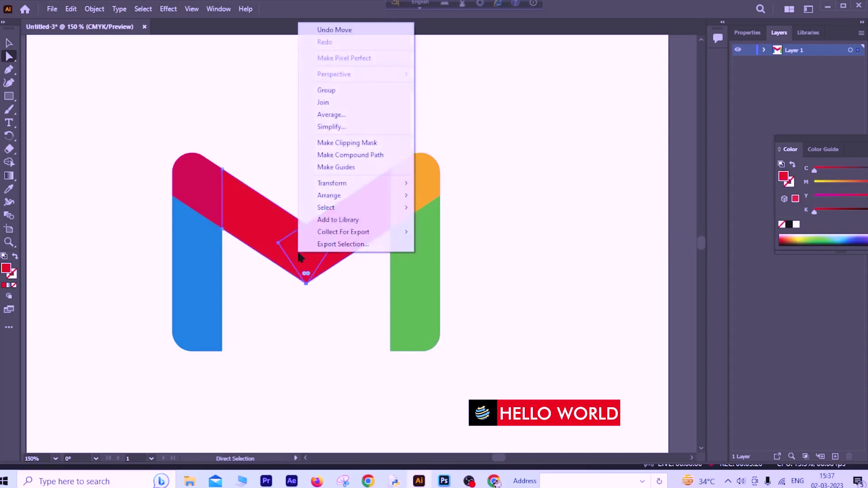
pyautogui.click(337, 94)
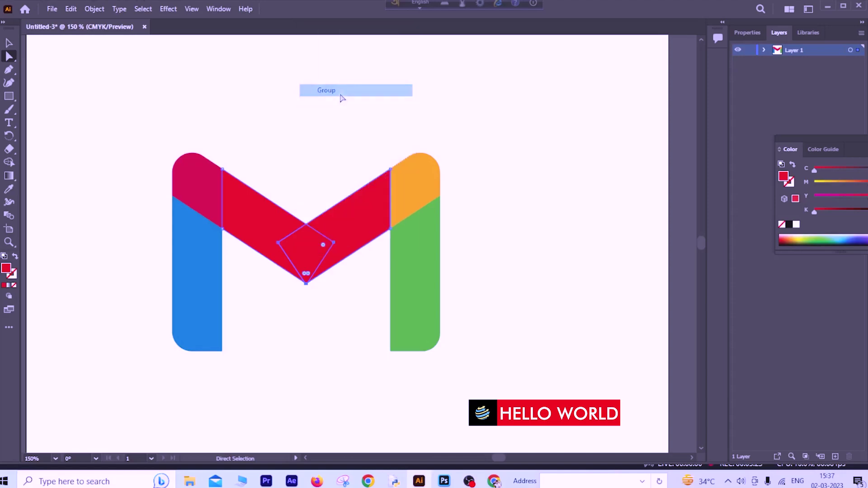
pyautogui.click(495, 284)
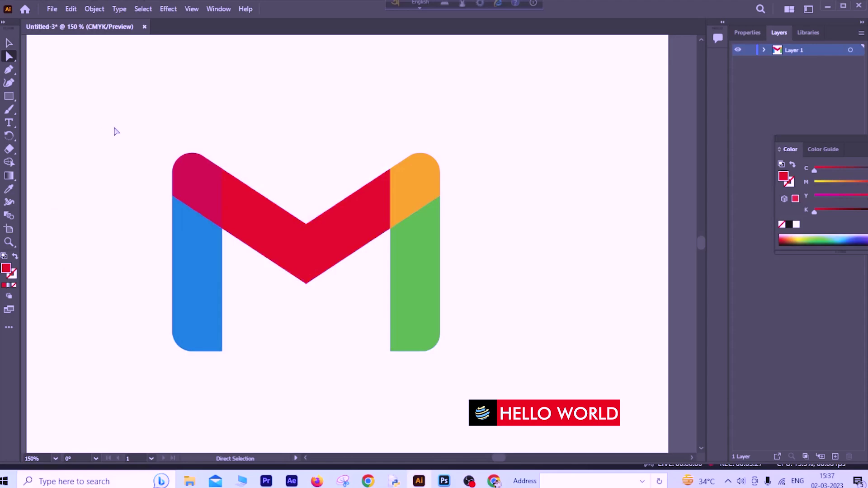
pyautogui.moveTo(94, 98); pyautogui.dragTo(510, 386)
# Narrow the grouped M to about 202 pt wide by 189 pt tall.
pyautogui.scroll(1, 697, 286)
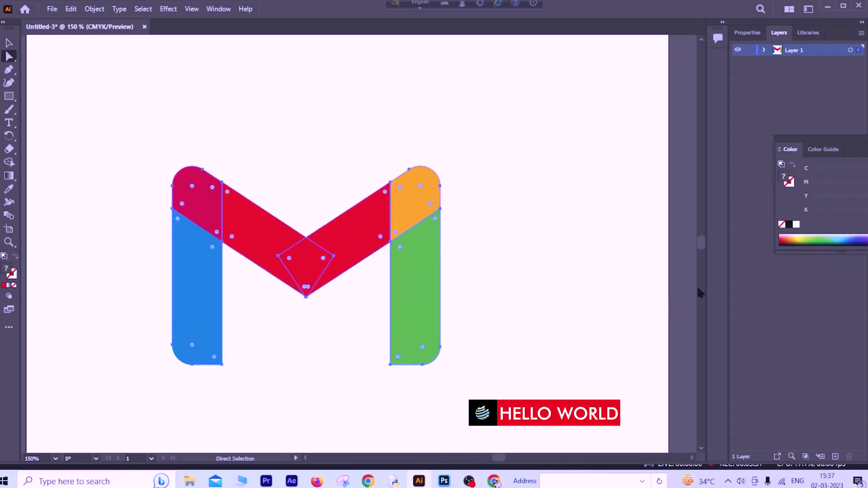
pyautogui.scroll(3, 197, 141)
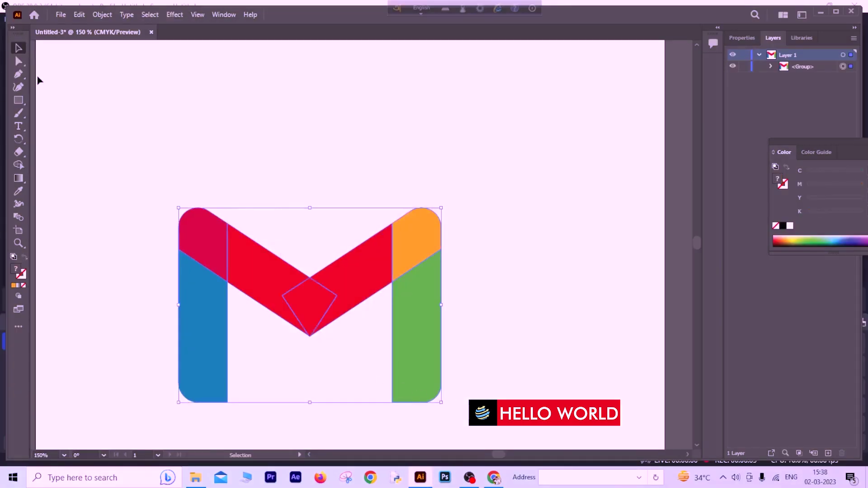
pyautogui.click(19, 61)
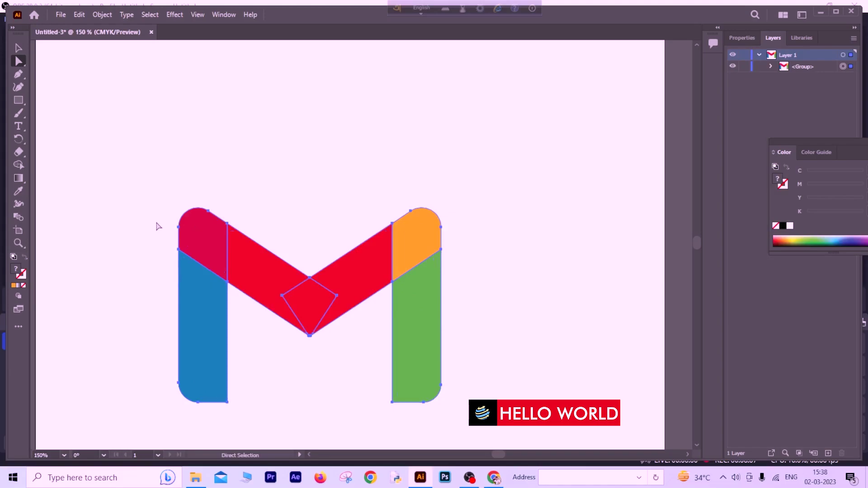
pyautogui.click(141, 189)
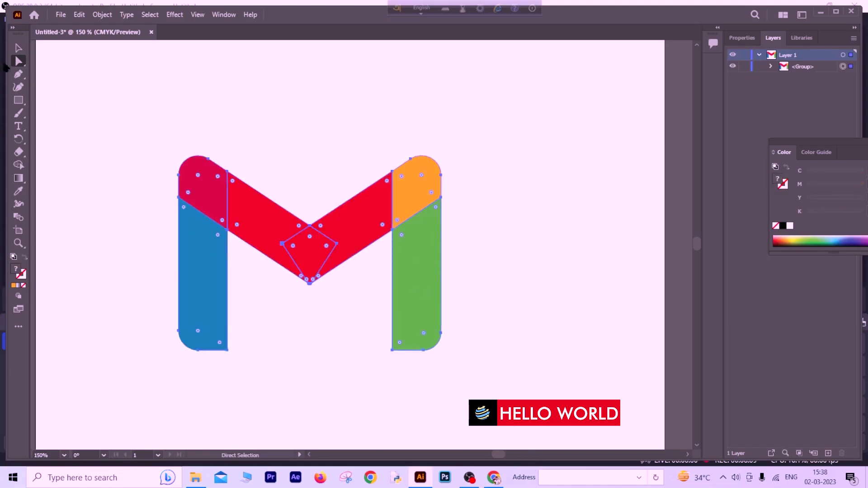
pyautogui.click(18, 48)
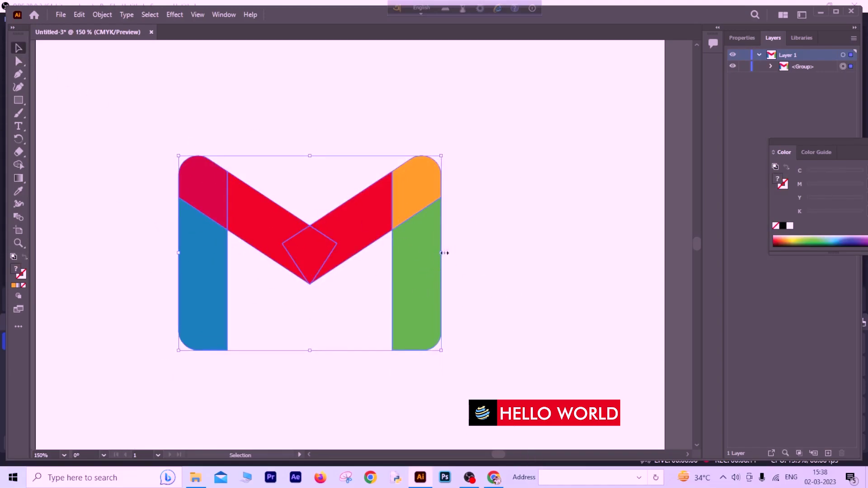
pyautogui.moveTo(445, 252); pyautogui.dragTo(387, 252)
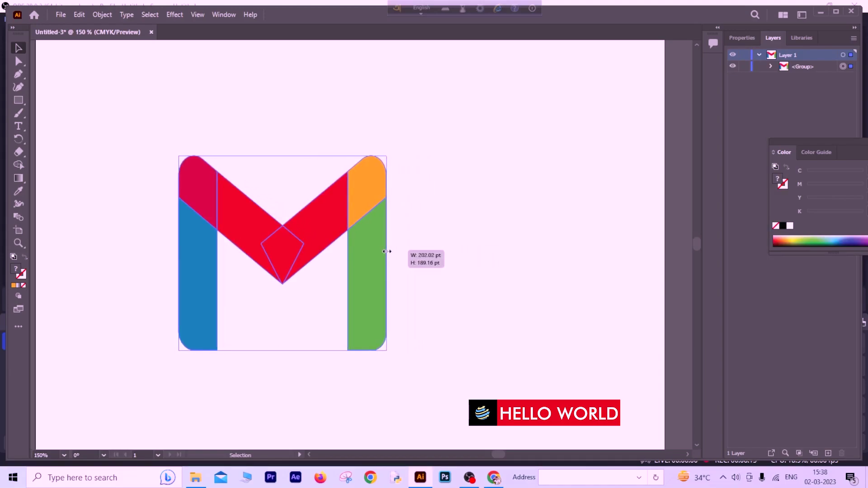
pyautogui.click(429, 281)
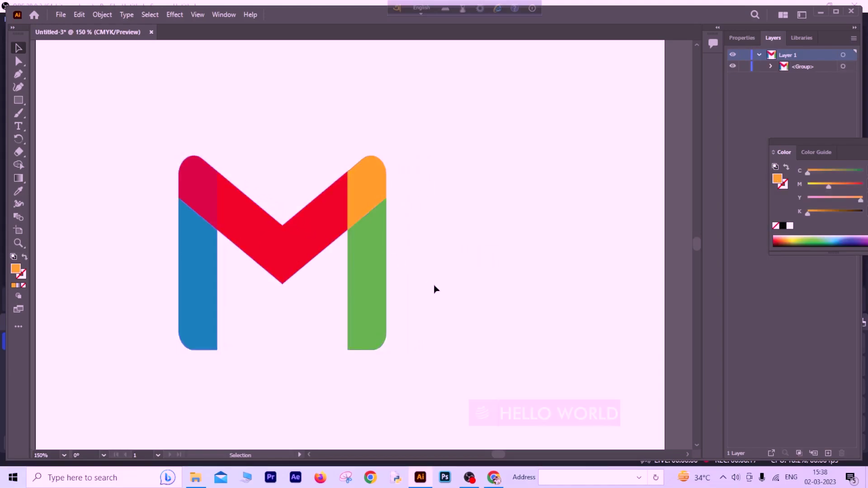